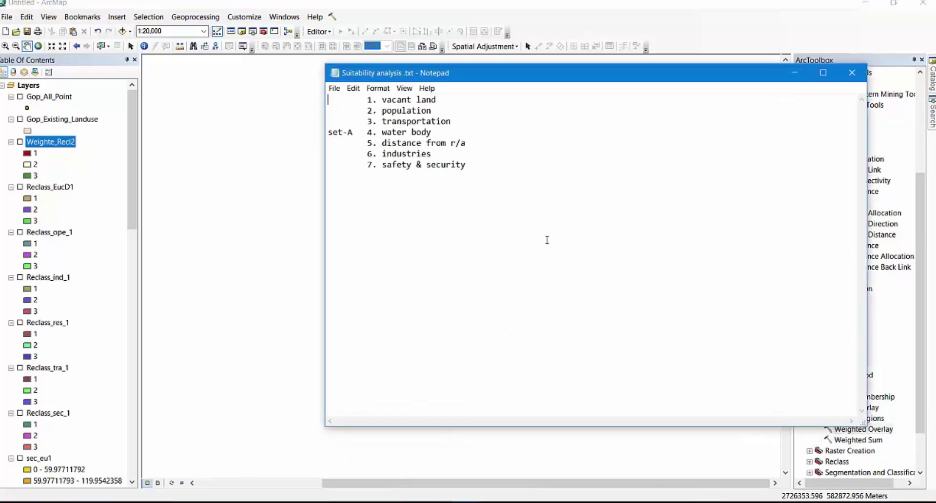
Step: Lower the Notepad window and highlight vacant land, population and transportation in turn
drag(539, 75, 540, 101)
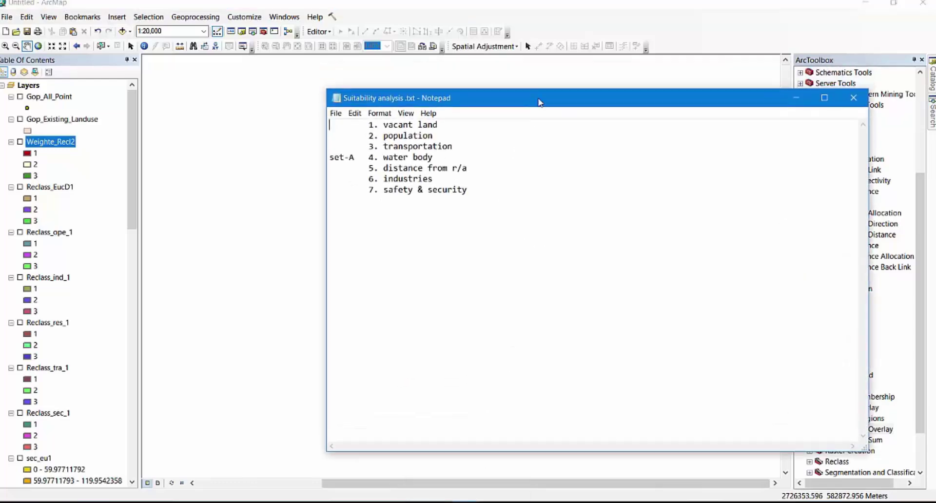
drag(469, 191, 328, 124)
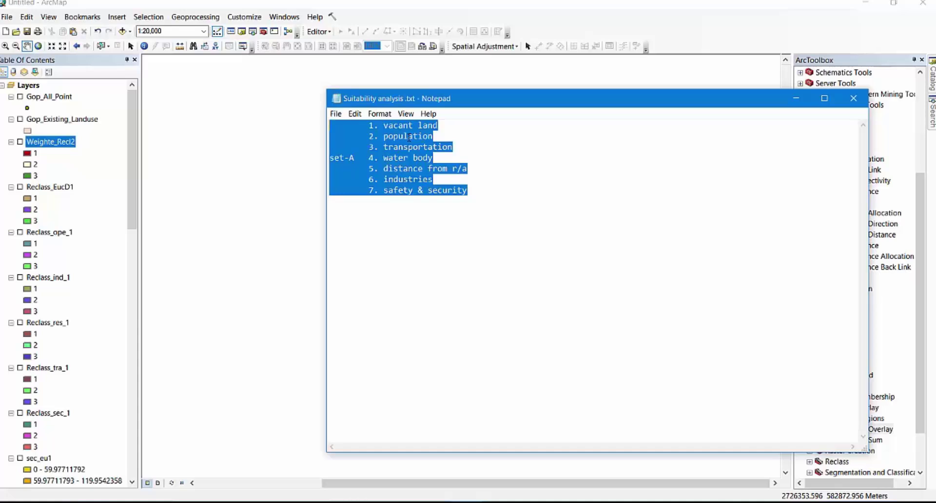
drag(455, 125, 368, 125)
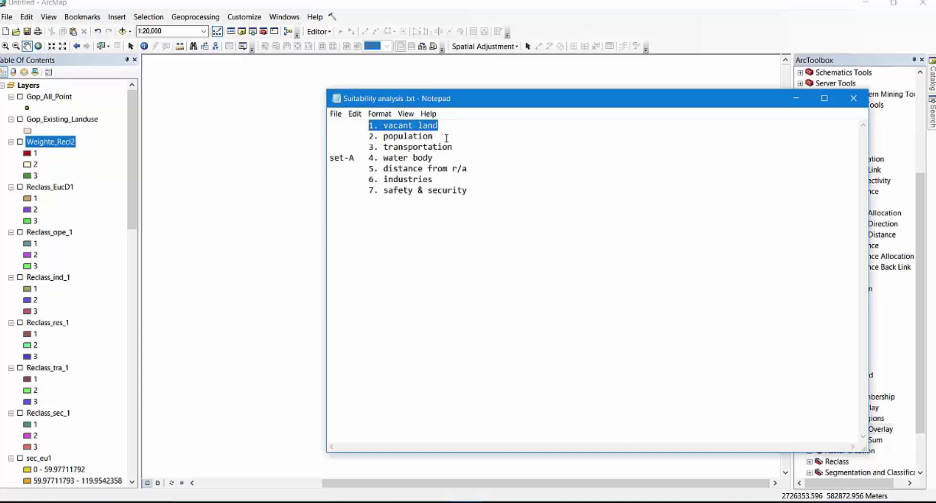
drag(445, 137, 367, 136)
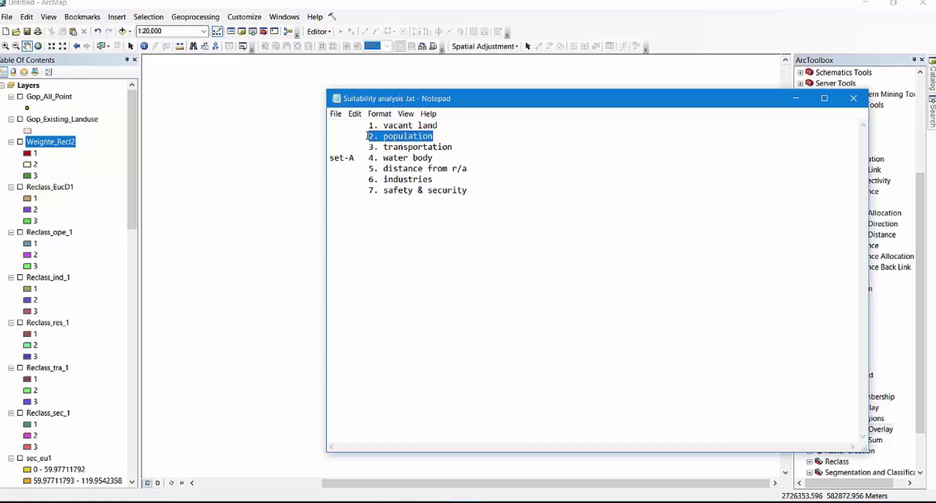
click(467, 145)
drag(467, 145, 370, 146)
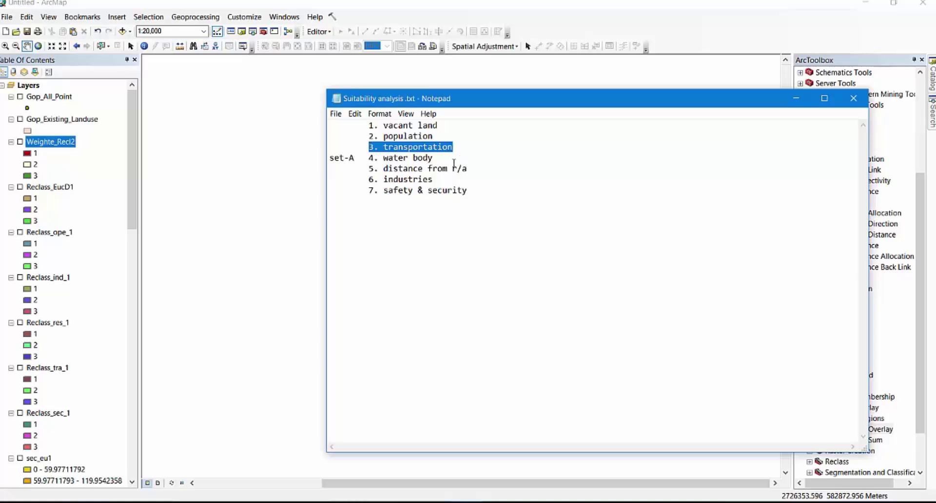
Step: Highlight water body, distance from r/a, industries and safety & security, then minimize Notepad
drag(447, 160, 370, 159)
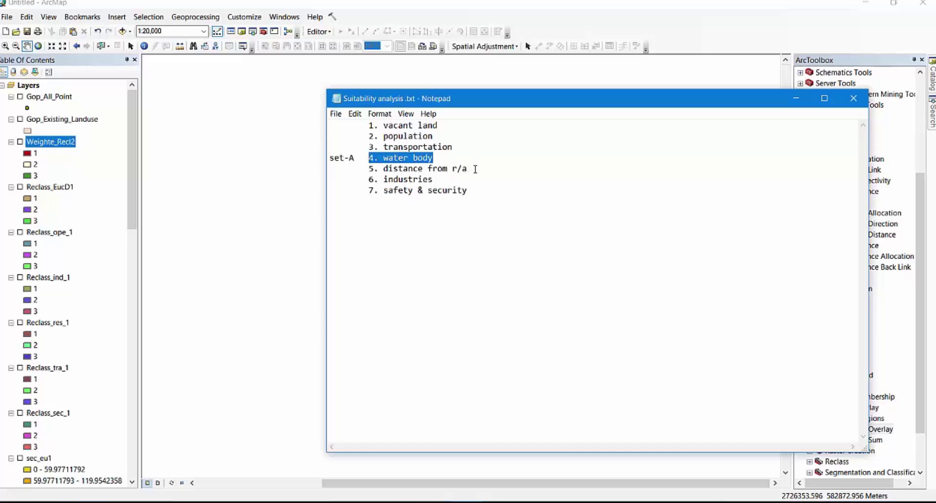
drag(472, 168, 383, 168)
click(394, 168)
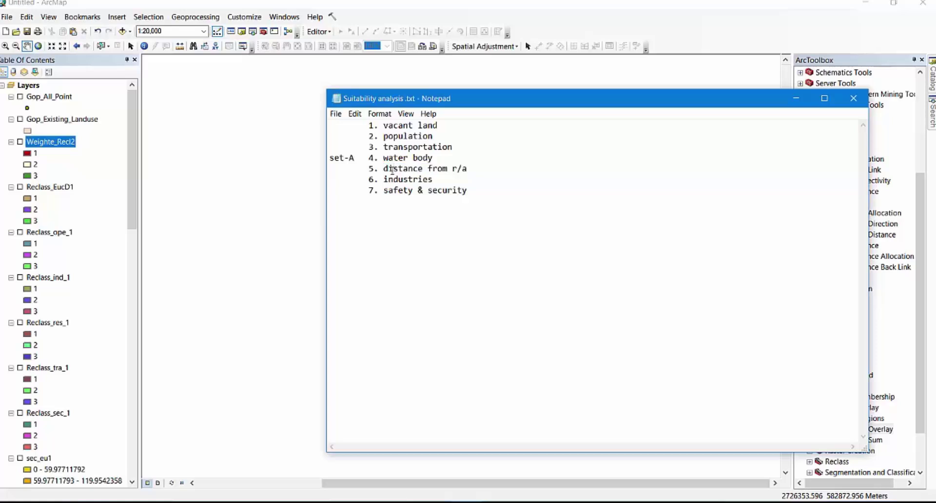
click(439, 179)
key(shift+Left)
key(shift+Left)
key(shift+Left)
key(shift+Left)
key(shift+Left)
key(shift+Left)
key(shift+Left)
key(shift+Left)
key(shift+Left)
key(shift+Left)
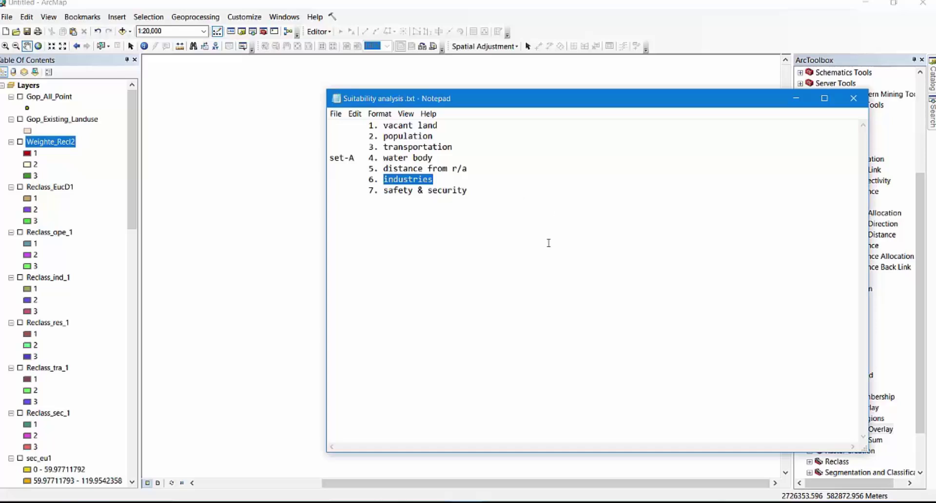
click(478, 190)
key(shift+Left)
key(shift+Left)
key(shift+Left)
key(shift+Left)
key(shift+Left)
key(shift+Left)
key(shift+Left)
key(shift+Left)
key(shift+Left)
key(shift+Left)
key(shift+Left)
key(shift+Left)
key(shift+Left)
key(shift+Left)
key(shift+Left)
key(shift+Left)
key(shift+Left)
key(shift+Left)
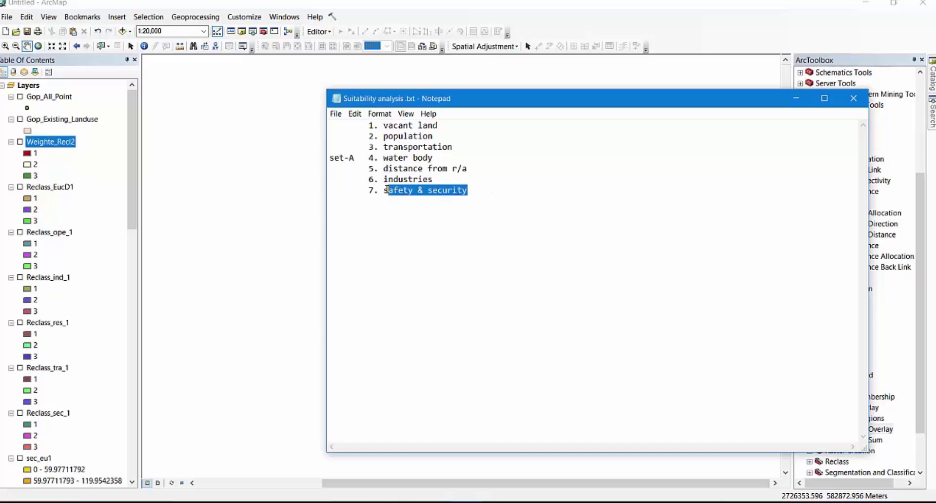
click(850, 103)
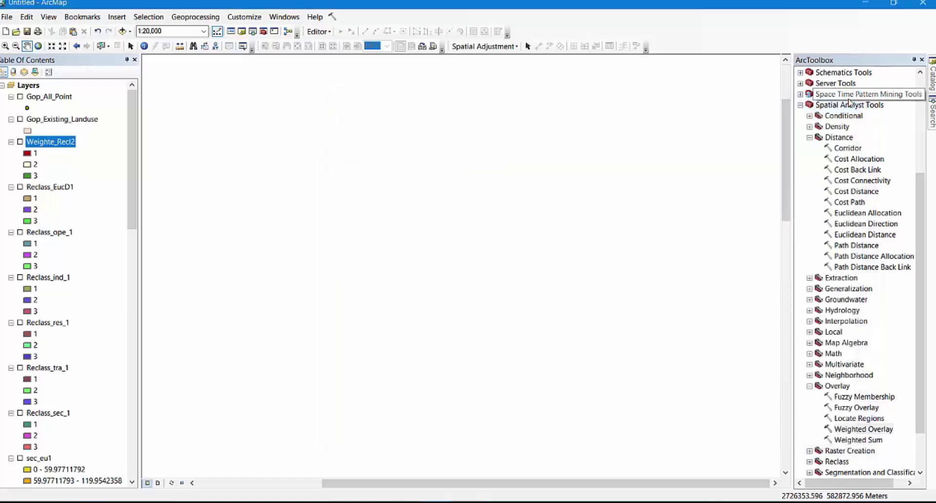
Step: Clear the Water bodies definition query from the Gop_Existing_Landuse layer
click(68, 120)
right_click(71, 120)
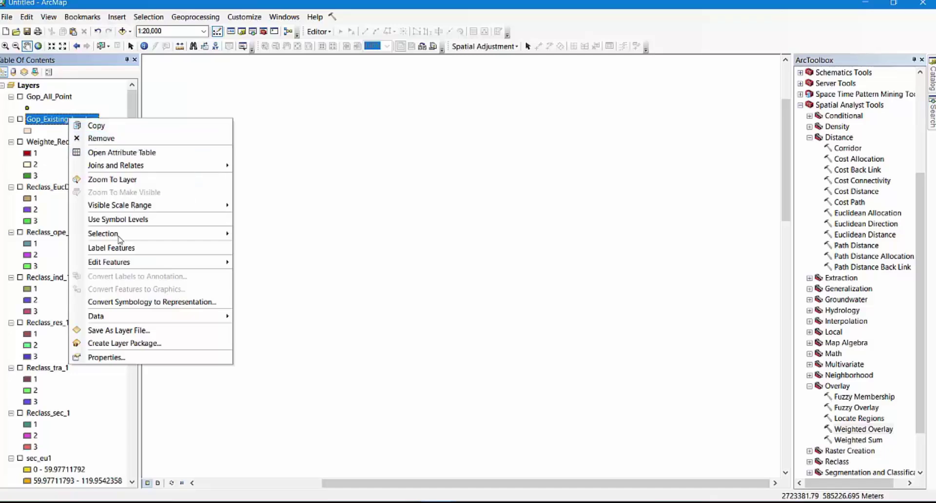
click(117, 357)
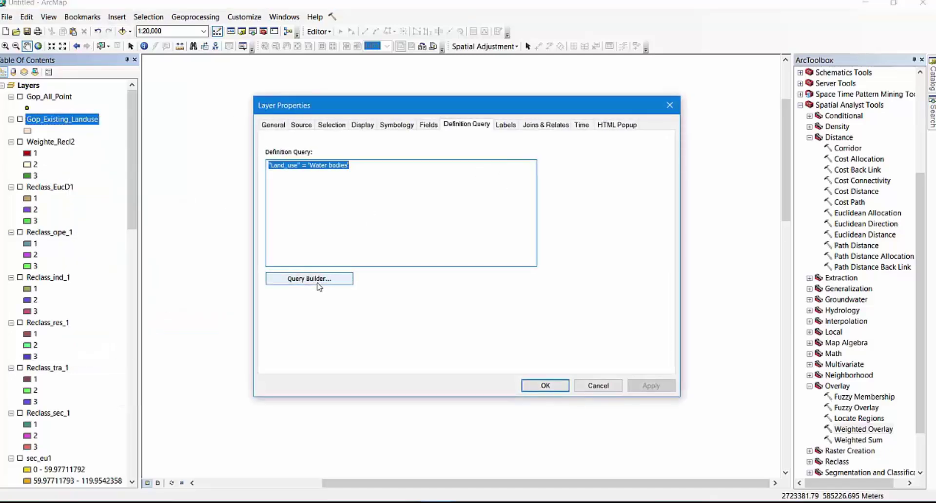
click(323, 283)
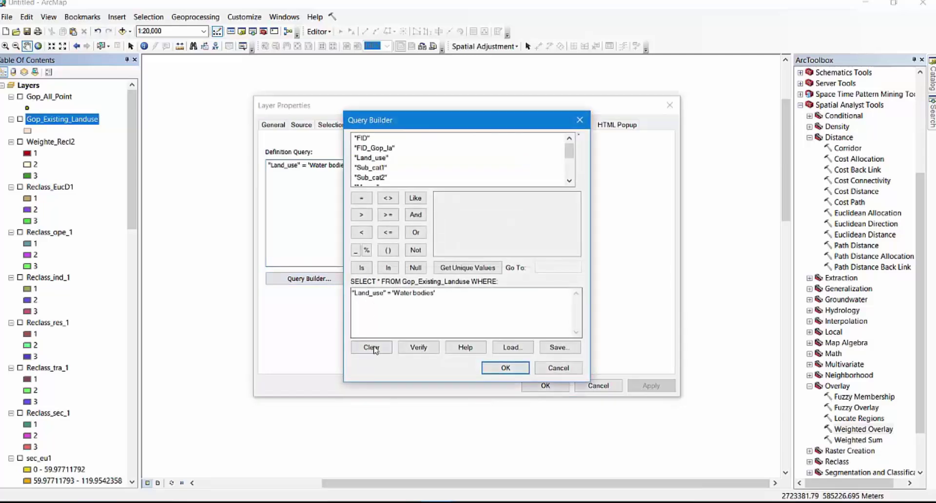
click(372, 347)
click(506, 367)
click(547, 386)
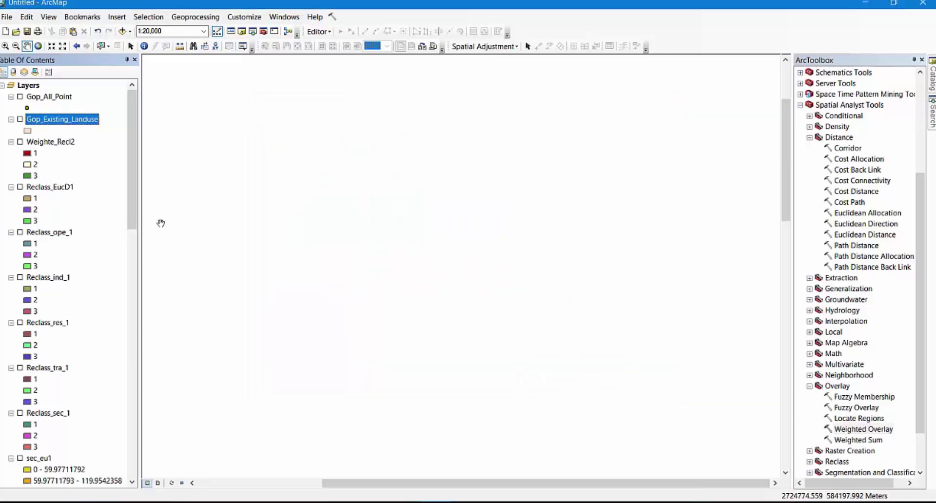
Step: Review the layer's attribute table of 6734 land-use records, then close it
right_click(72, 121)
click(146, 156)
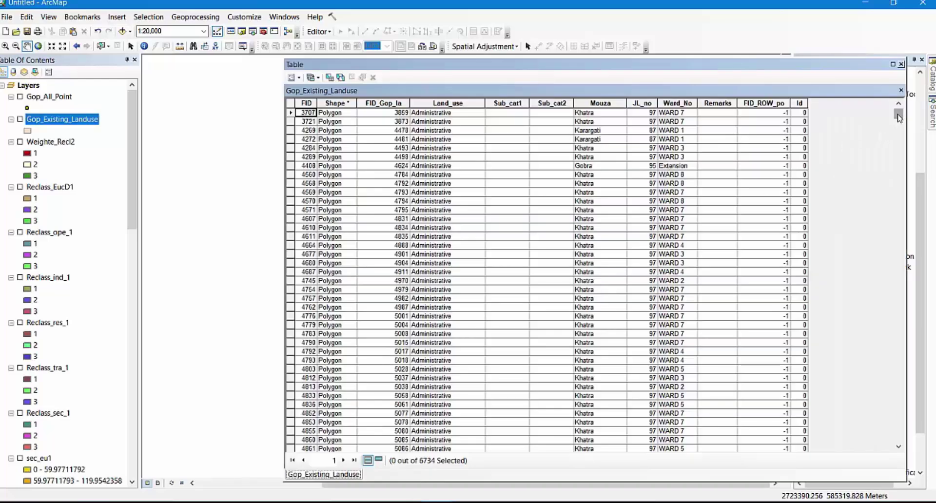
drag(899, 116, 899, 126)
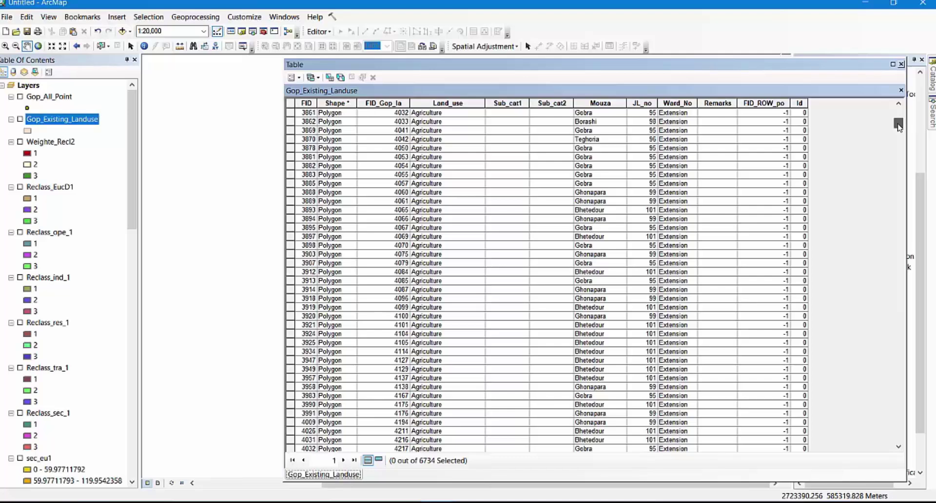
mouse_move(899, 126)
mouse_down()
mouse_move(932, 355)
mouse_move(932, 443)
mouse_up()
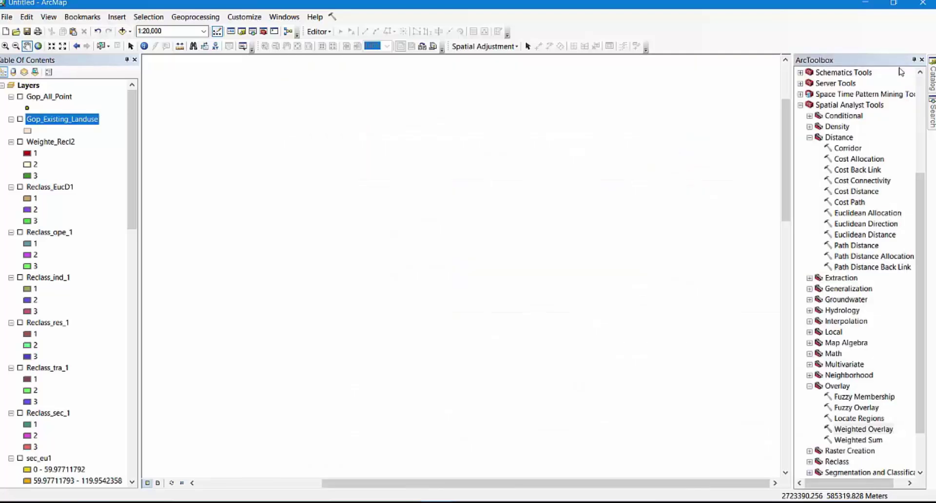
click(900, 64)
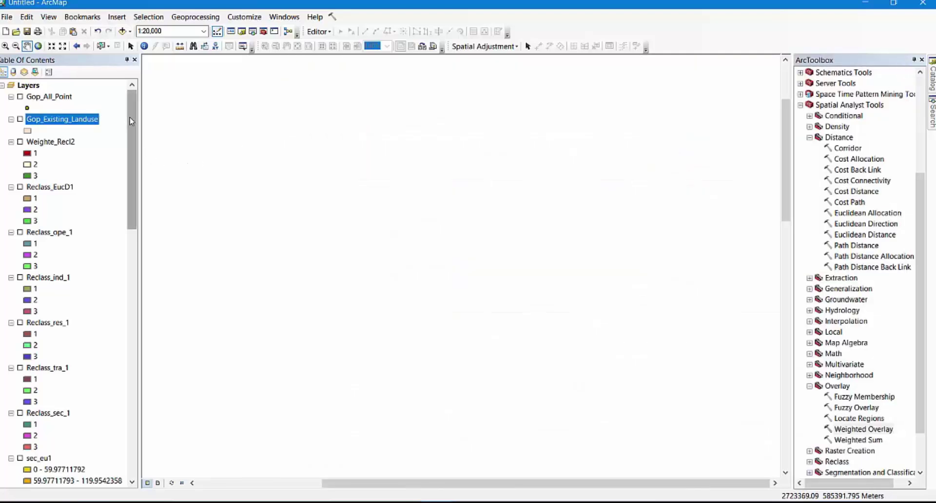
Step: Turn on the Gop_Existing_Landuse layer and zoom out to see it on the map
click(20, 119)
scroll(395, 240, down, 2)
scroll(370, 262, down, 2)
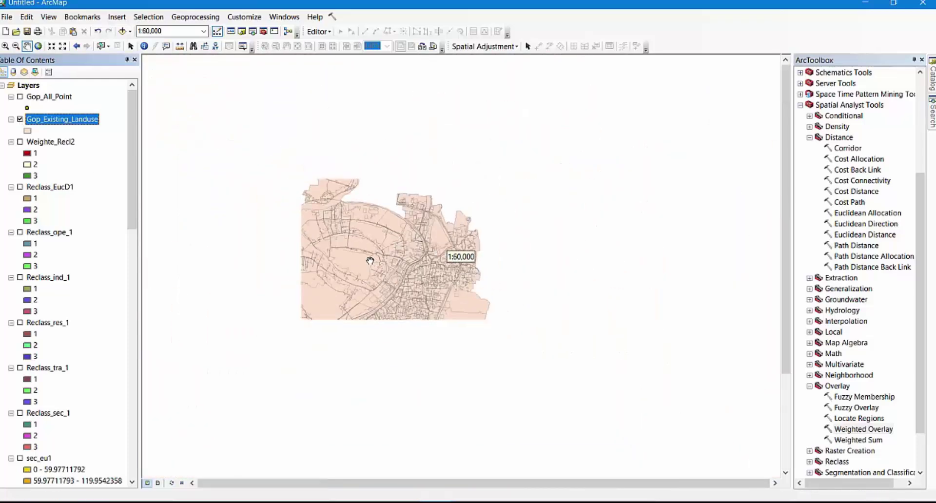
scroll(476, 212, up, 1)
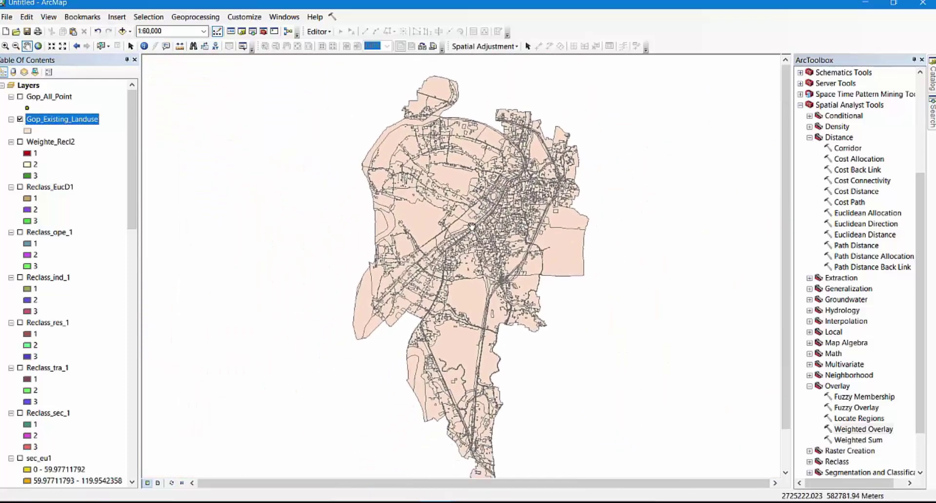
scroll(473, 220, up, 1)
scroll(471, 225, down, 2)
scroll(471, 225, down, 2)
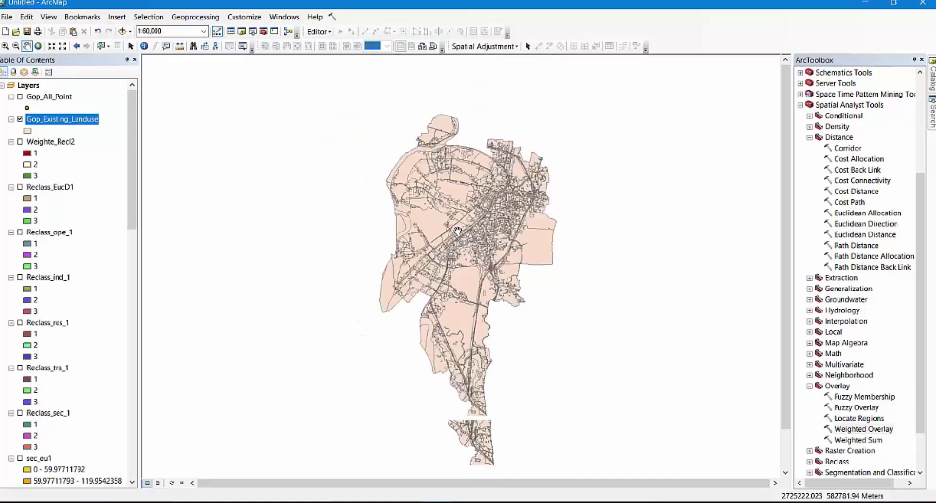
Step: Set the layer's definition query to "Land_use" = 'Water bodies'
right_click(65, 119)
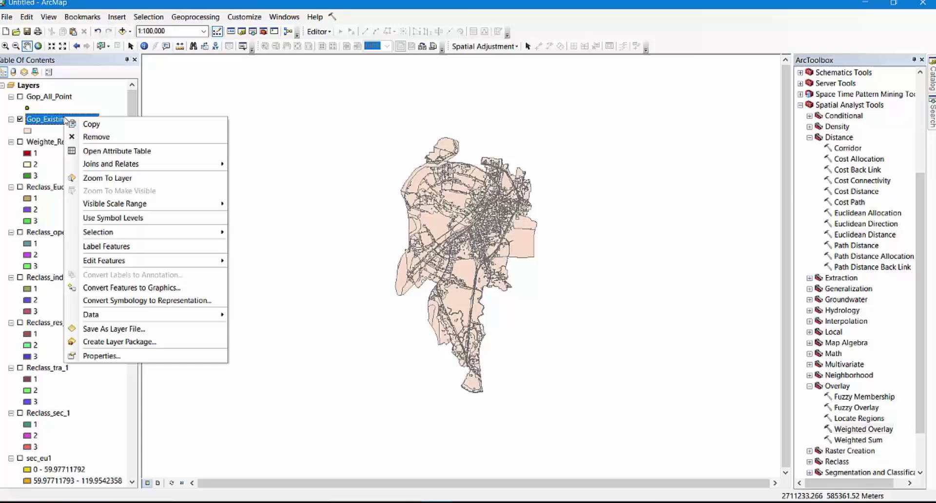
click(144, 359)
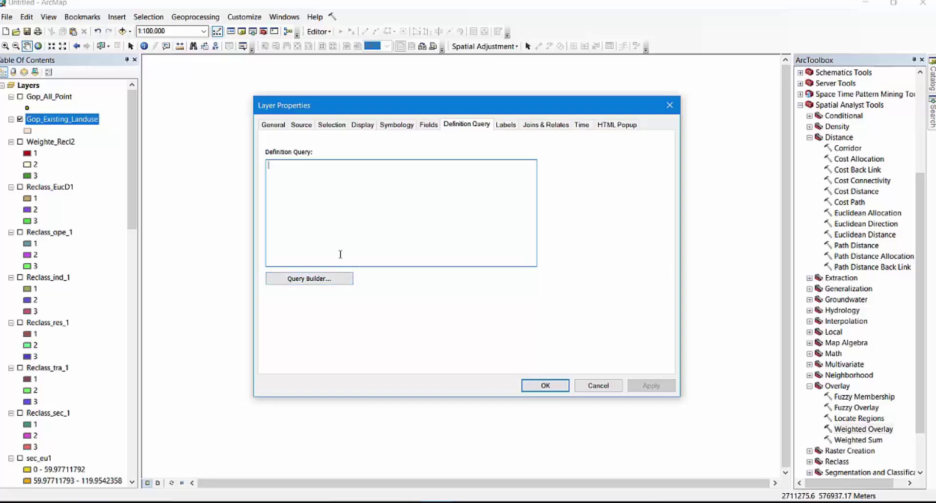
click(333, 282)
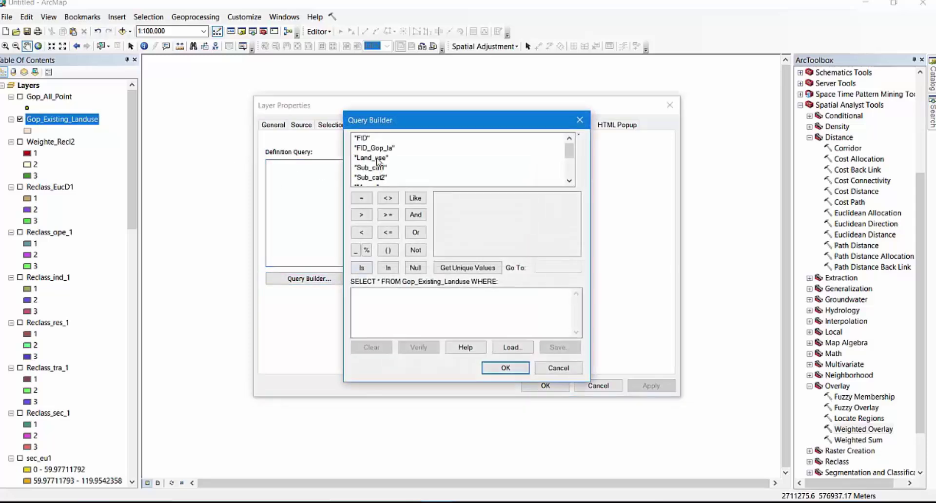
double_click(377, 158)
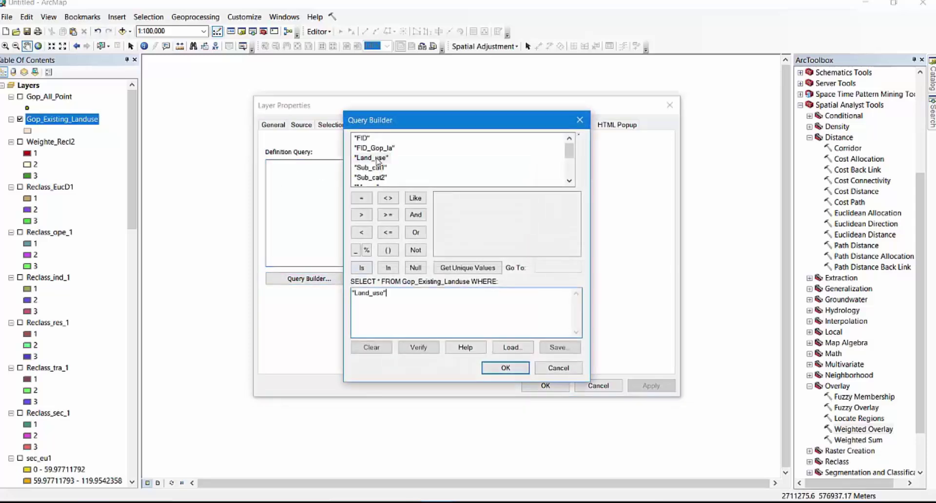
click(360, 199)
click(482, 267)
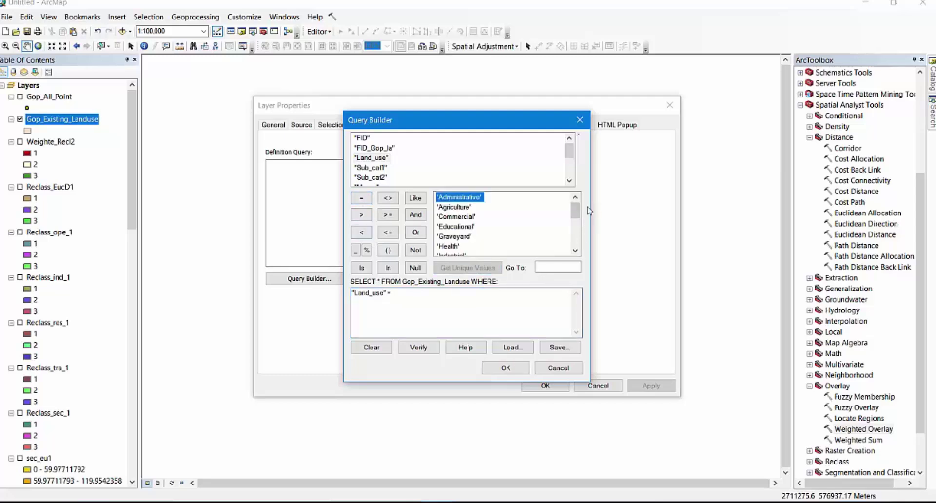
drag(575, 210, 577, 253)
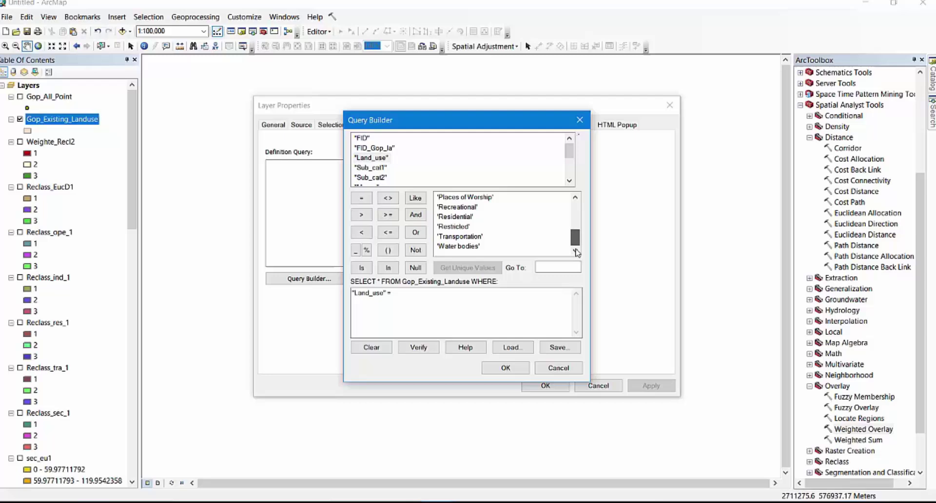
double_click(459, 246)
click(507, 368)
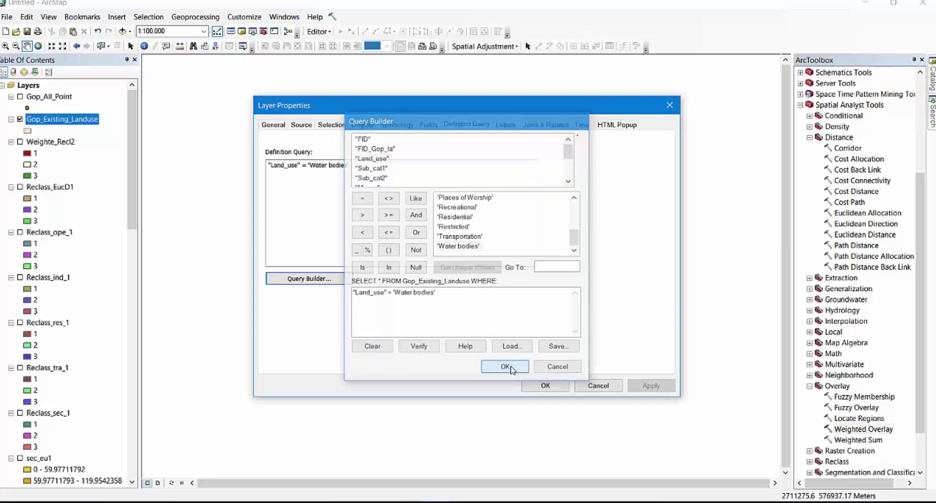
click(545, 385)
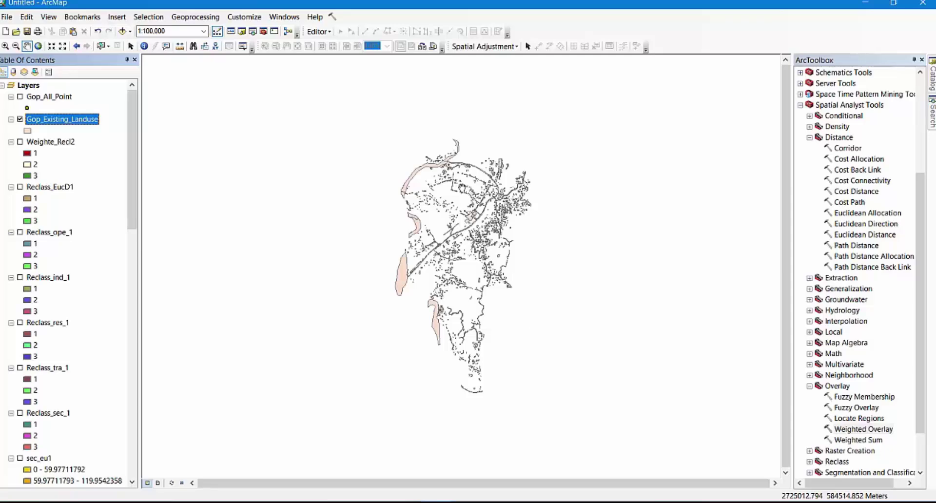
Step: Zoom in on the water-body polygons and pan to recentre the map
scroll(455, 146, down, 2)
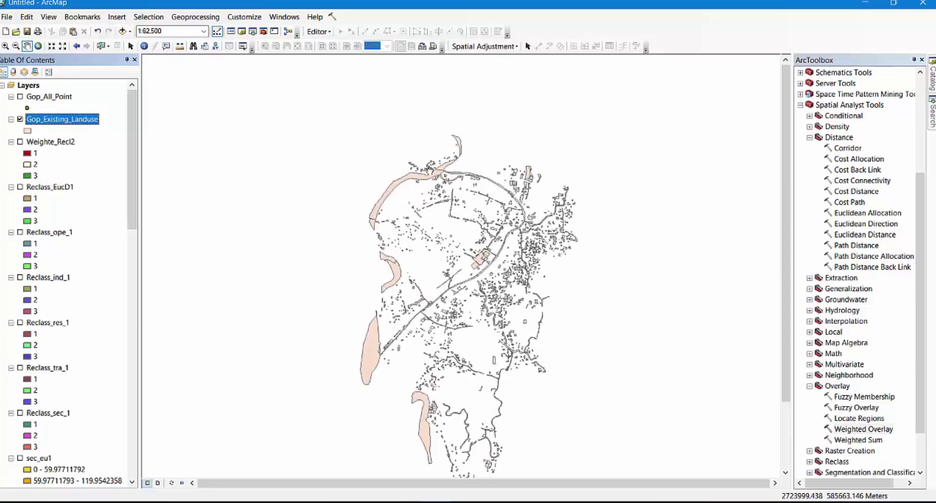
scroll(430, 170, down, 2)
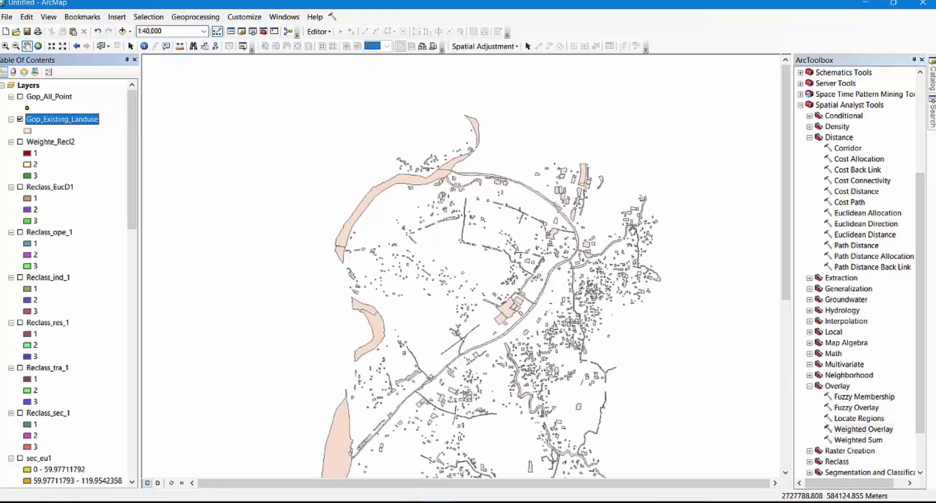
scroll(508, 267, down, 1)
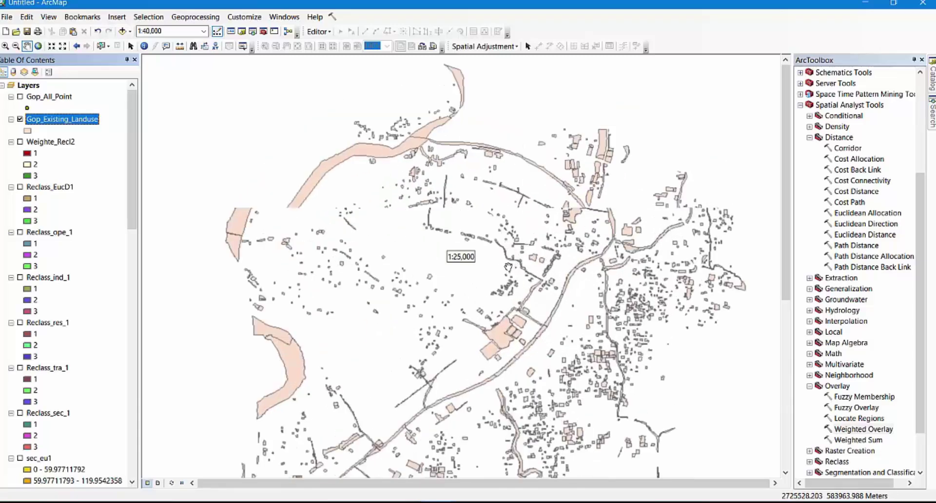
scroll(509, 266, up, 2)
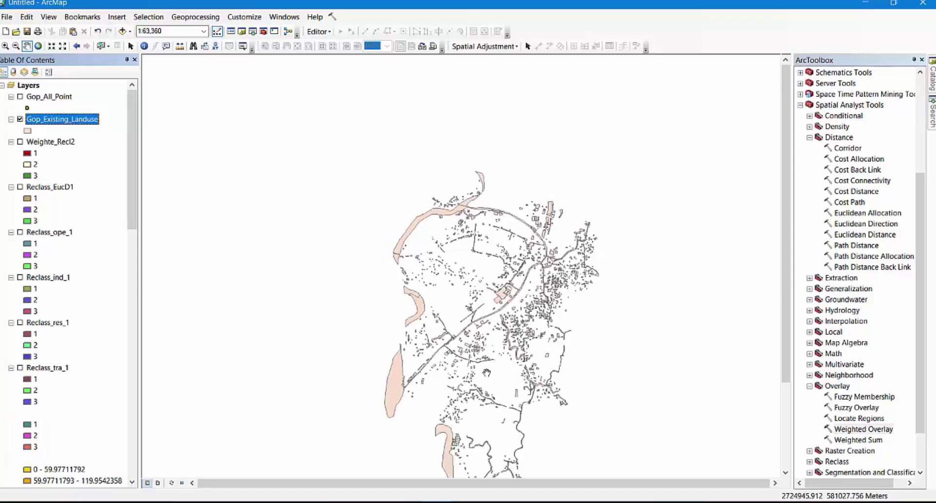
drag(486, 371, 487, 257)
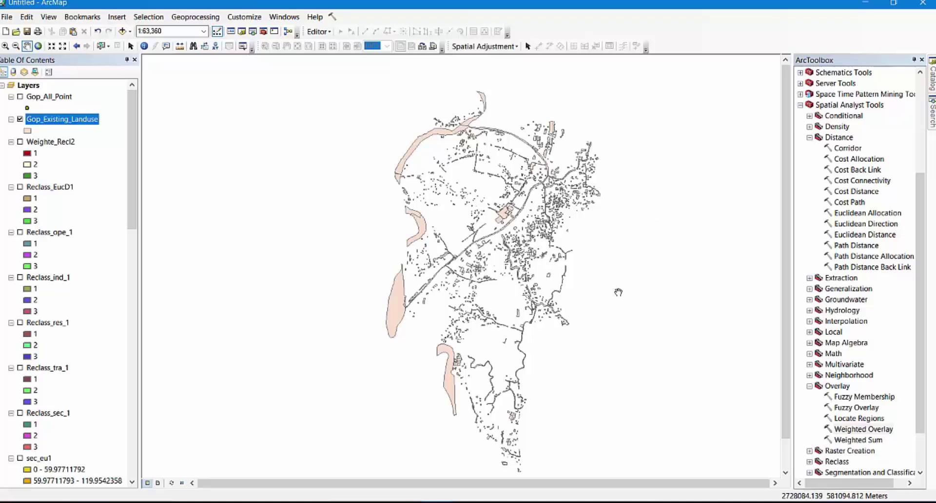
Step: Expand Spatial Analyst Tools > Distance in ArcToolbox and select Euclidean Distance
scroll(867, 232, up, 5)
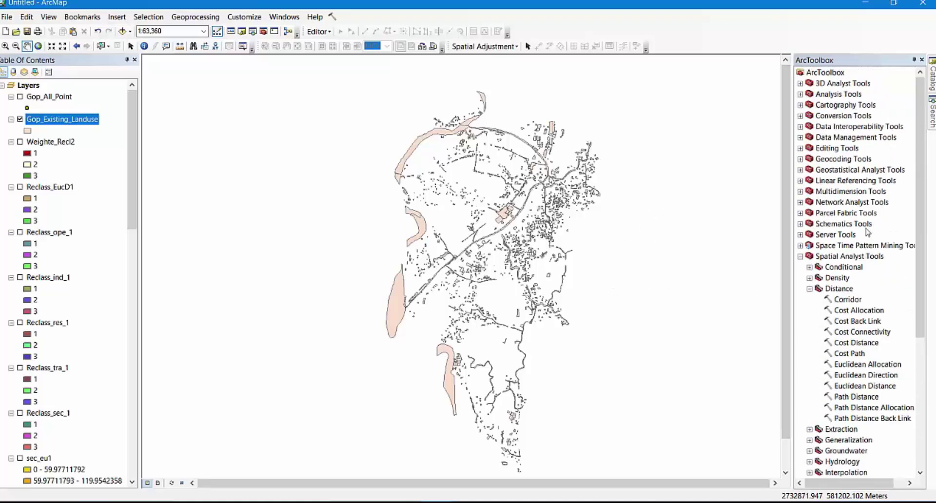
click(799, 256)
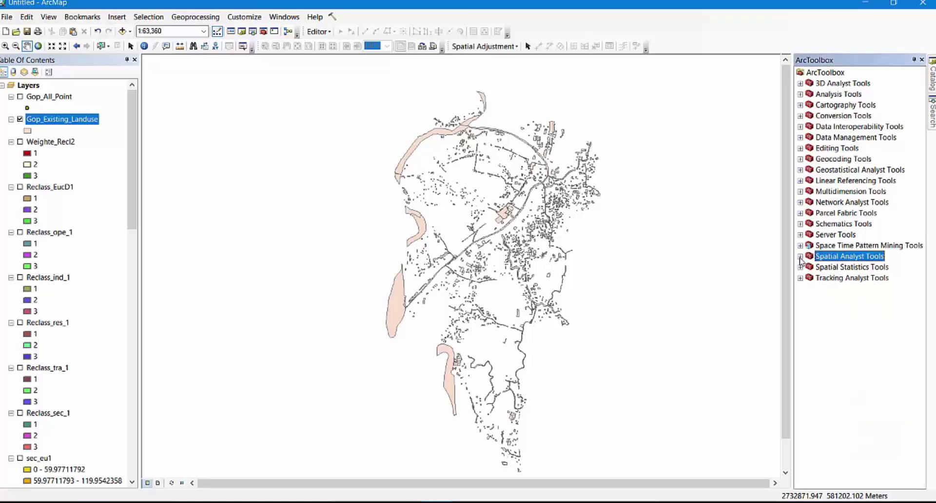
click(800, 256)
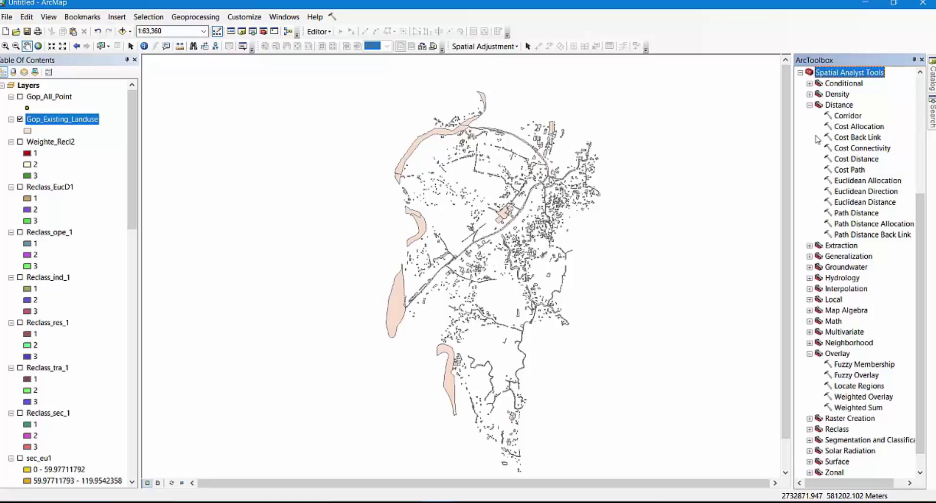
click(843, 106)
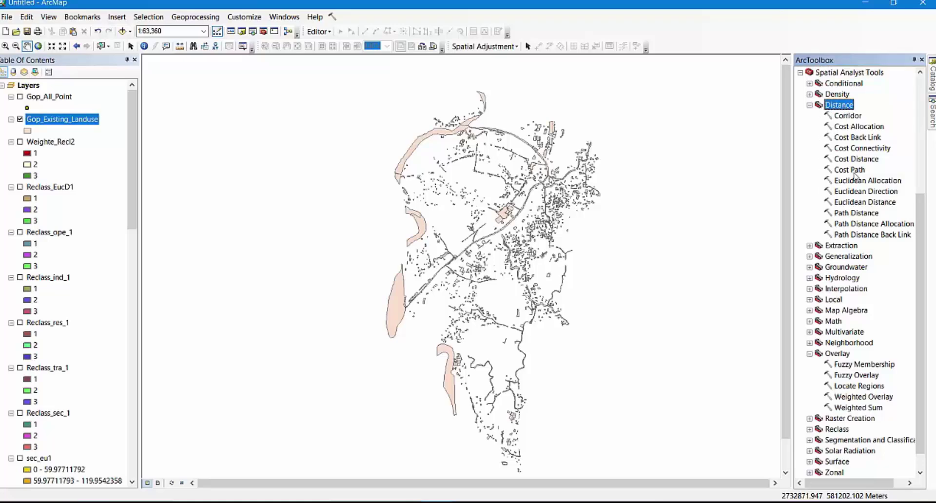
click(860, 203)
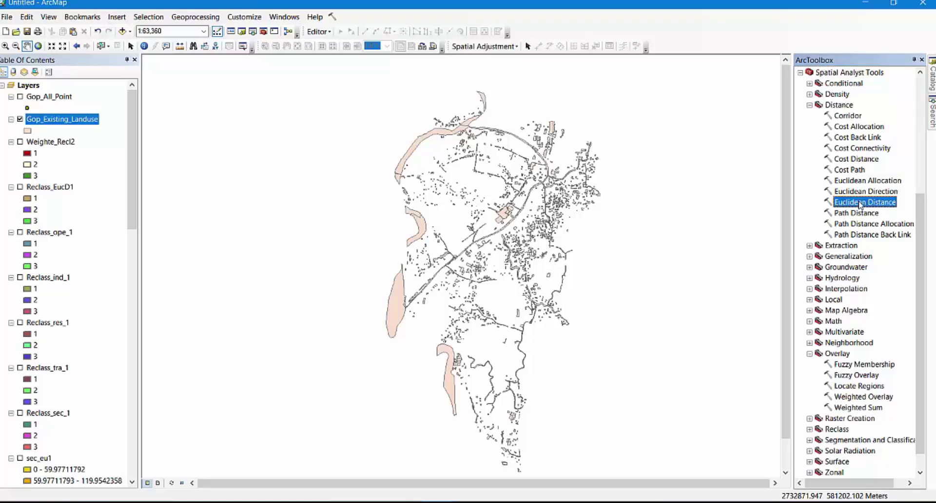
Step: Start Euclidean Distance with Gop_Existing_Landuse as the input source
double_click(860, 202)
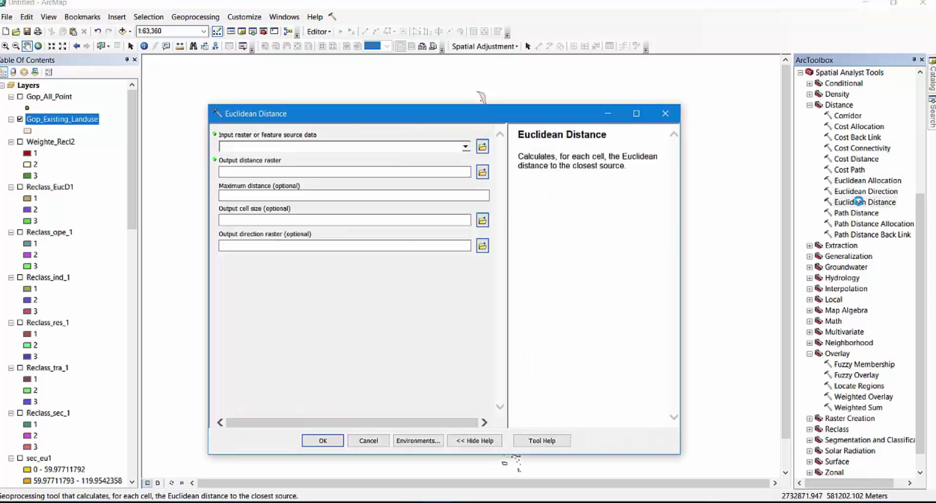
click(465, 148)
click(465, 148)
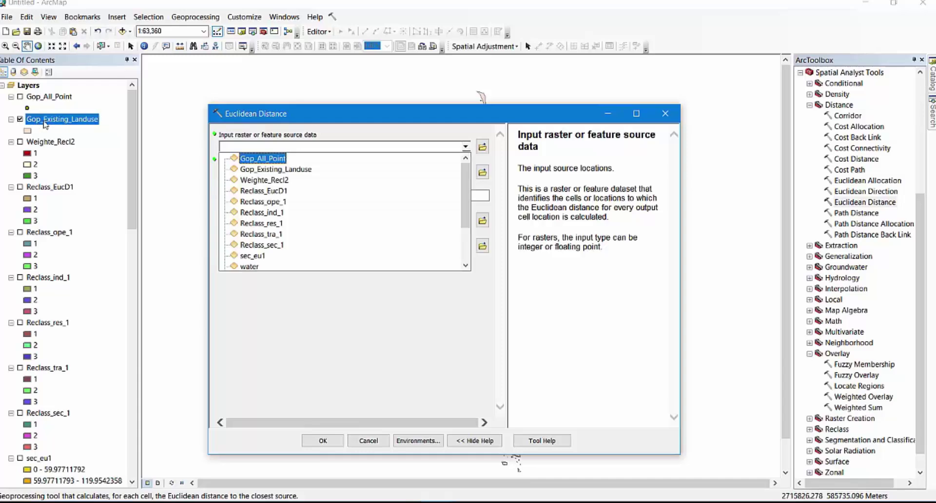
click(276, 169)
Step: Save the output as Shape files\WB_eu1 with maximum distance 300, and run it
click(278, 170)
click(467, 308)
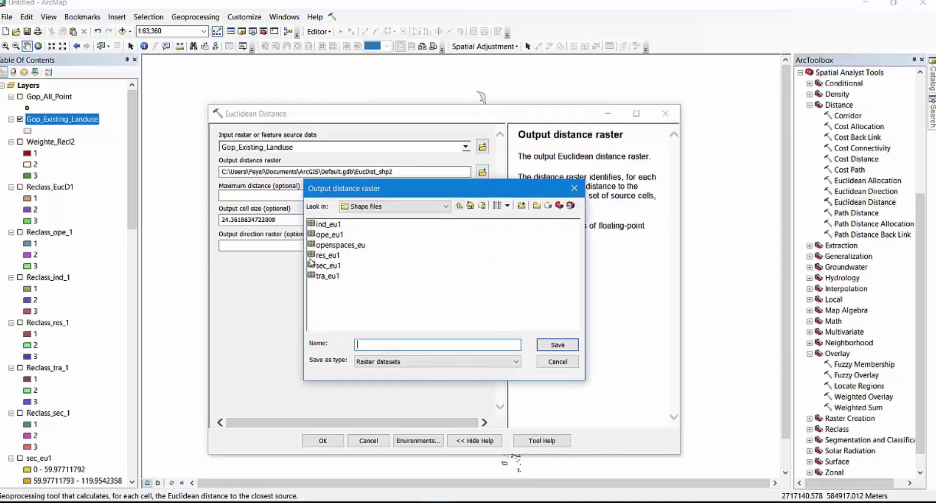
click(335, 254)
click(366, 344)
key(BackSpace)
key(BackSpace)
key(BackSpace)
text(WB_eu1)
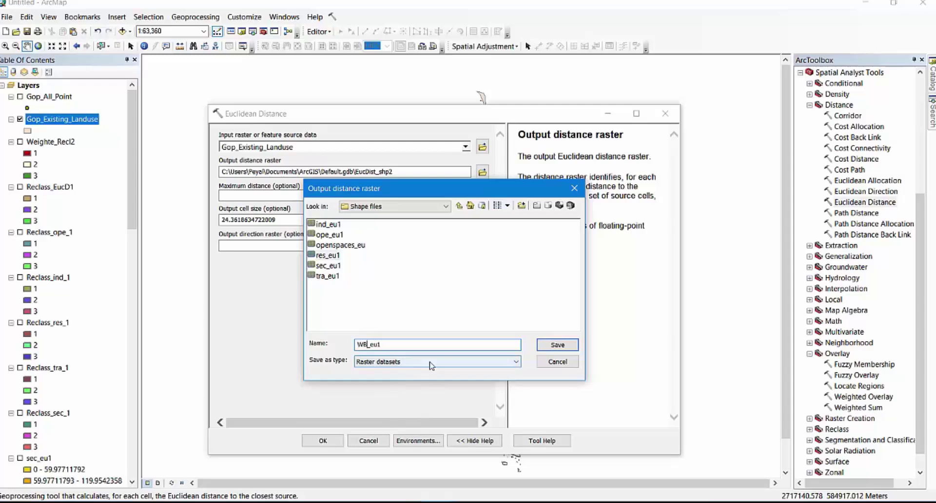
click(555, 345)
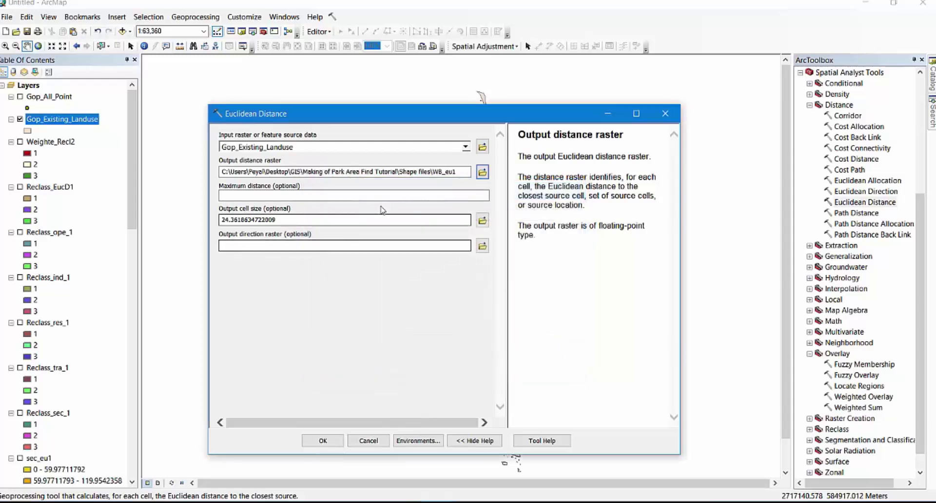
click(458, 199)
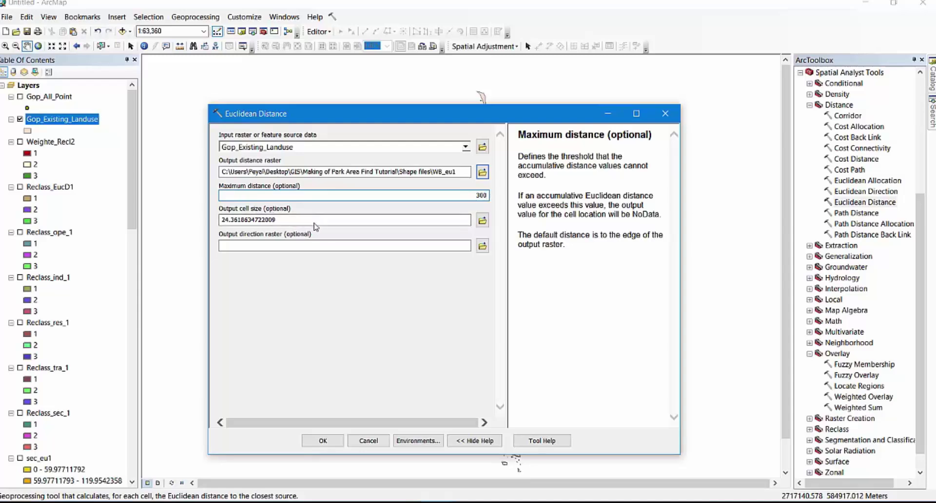
click(322, 442)
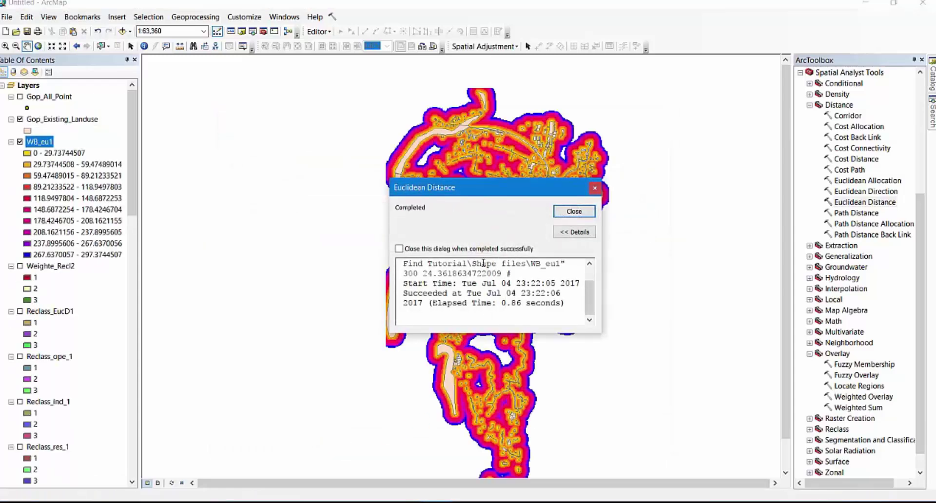
Step: Close the Euclidean Distance completion report to view the WB_eu1 raster (0–297.37)
click(574, 211)
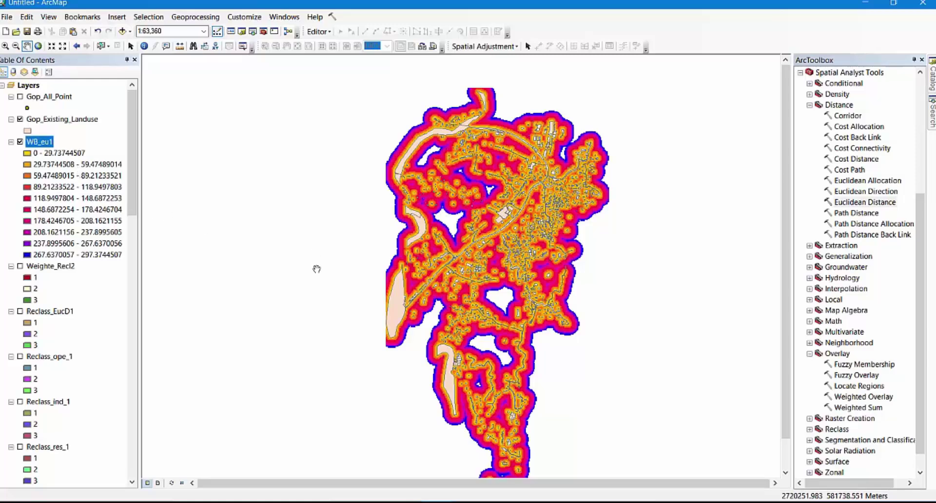
Step: Expand Spatial Analyst Tools > Reclass in ArcToolbox and launch Reclassify
scroll(867, 202, up, 2)
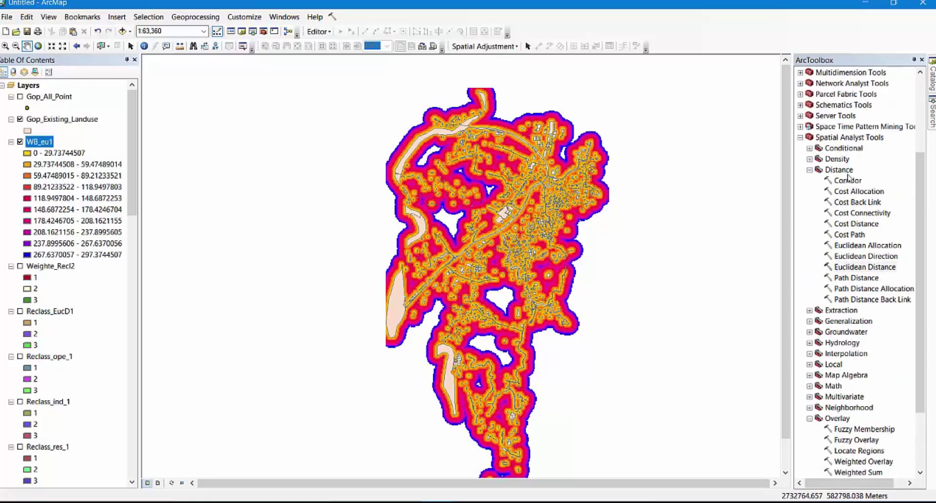
click(842, 138)
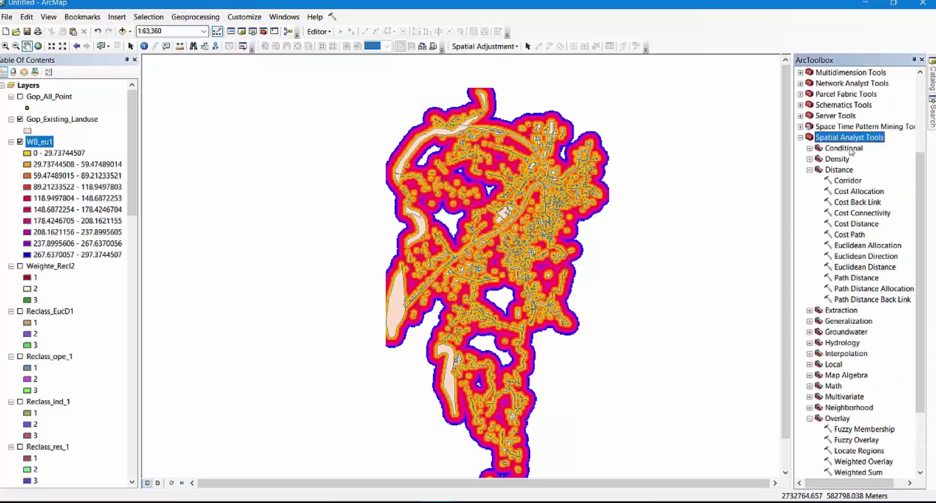
scroll(849, 162, down, 3)
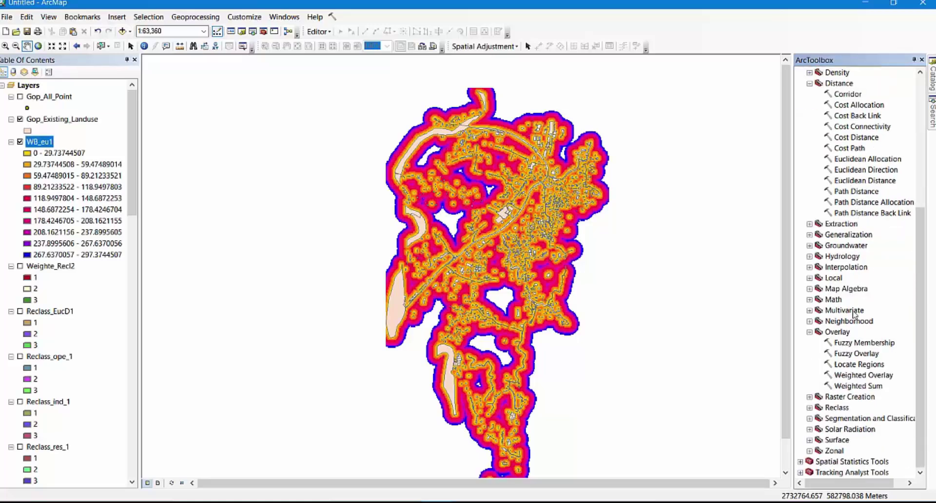
click(837, 332)
click(809, 408)
scroll(861, 397, down, 2)
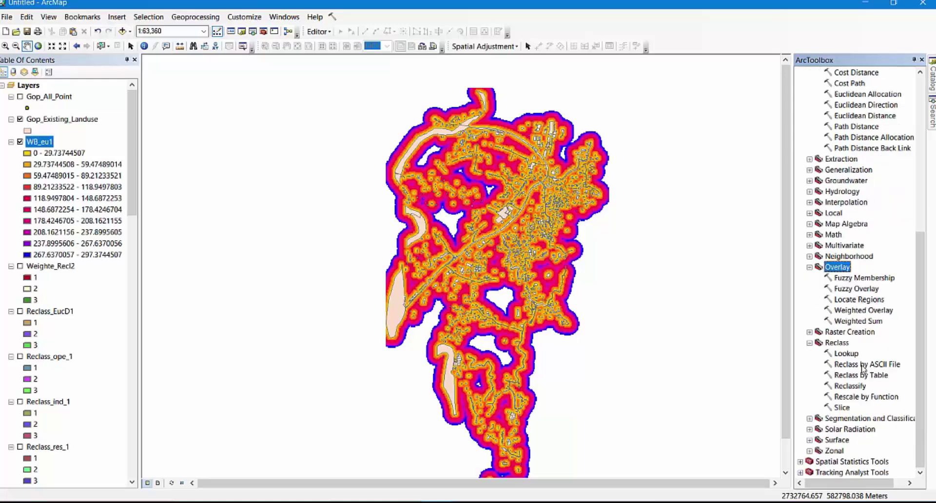
double_click(849, 389)
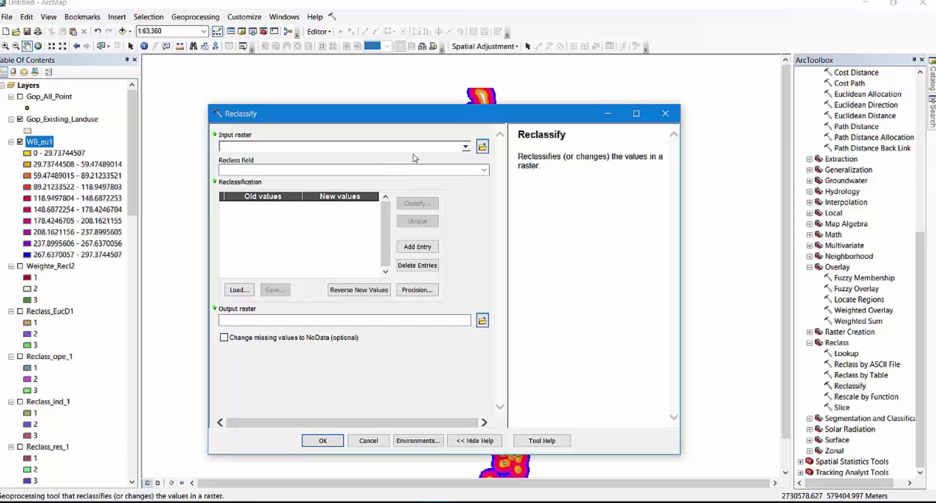
Step: Choose WB_eu1 as the Reclassify input and open the Classify dialog, allowing the security warning
click(465, 147)
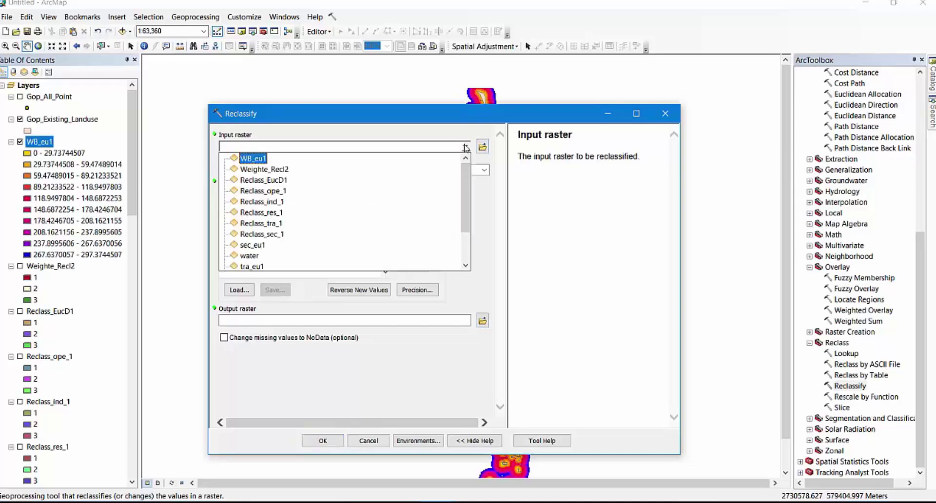
click(255, 161)
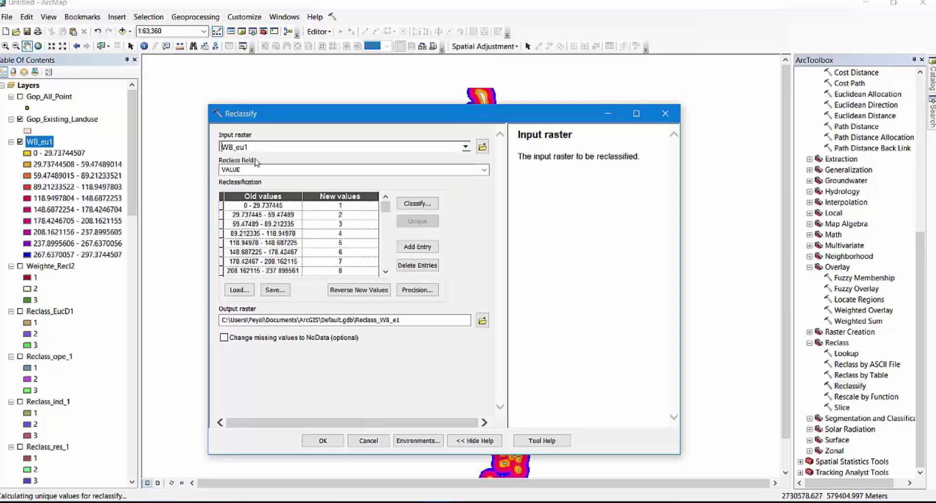
click(417, 203)
click(469, 309)
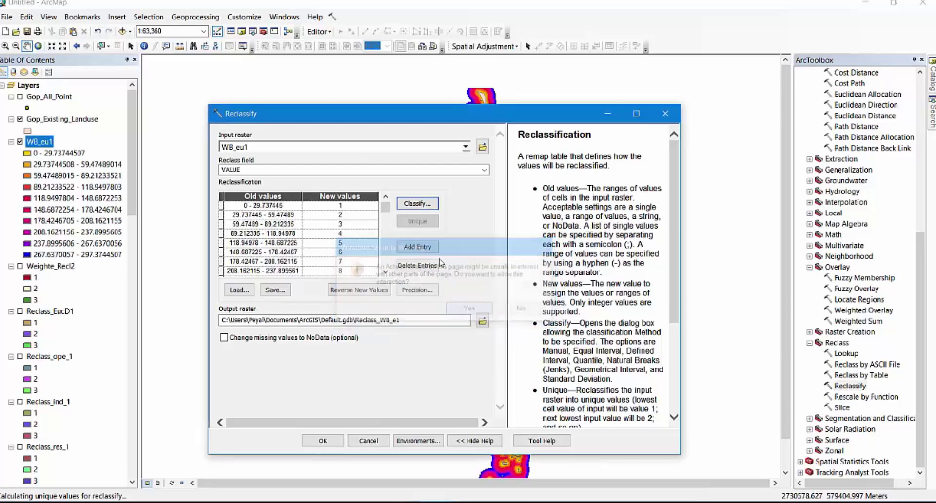
click(419, 205)
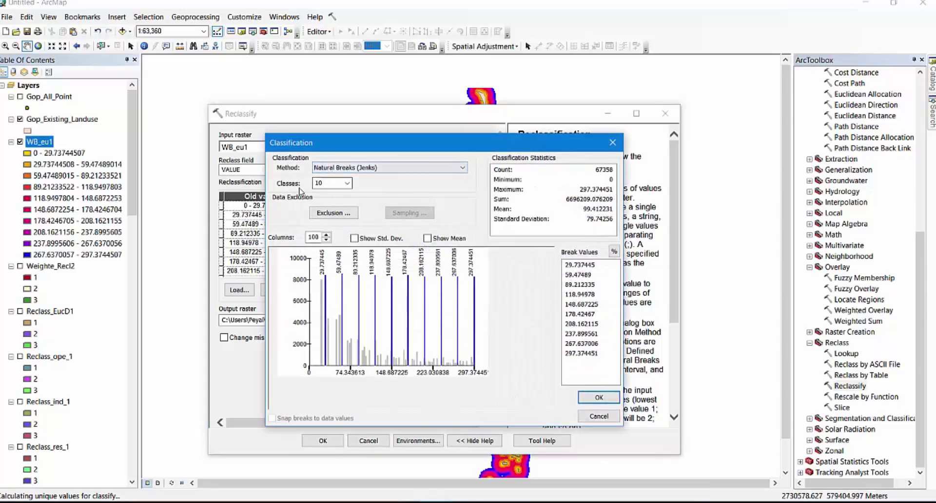
Step: Set 3 manual class breaks at 100, 200 and 300, giving ranges mapped to 1, 2, 3
click(345, 183)
click(324, 195)
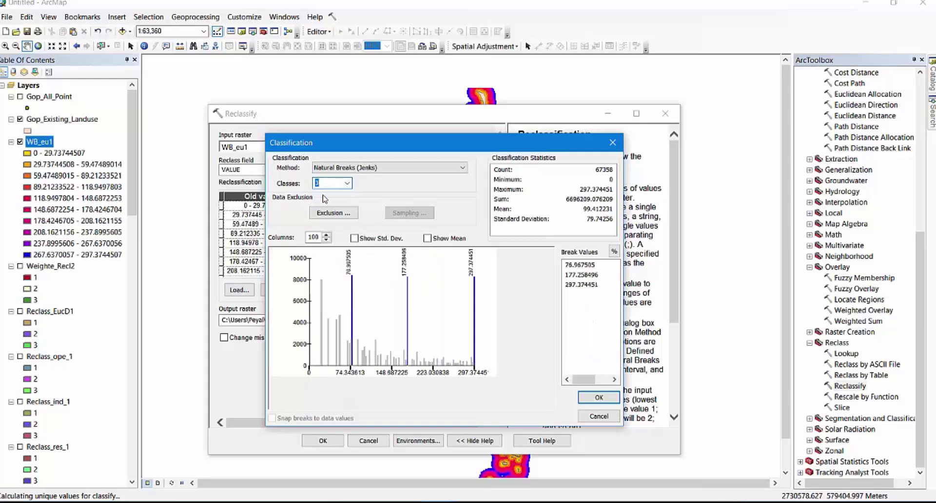
click(584, 286)
text(300)
click(587, 275)
text(2)
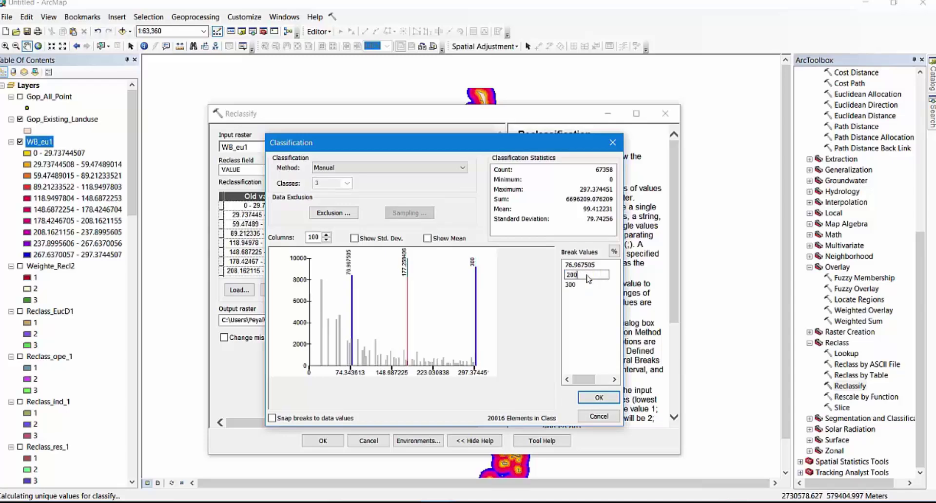
click(583, 266)
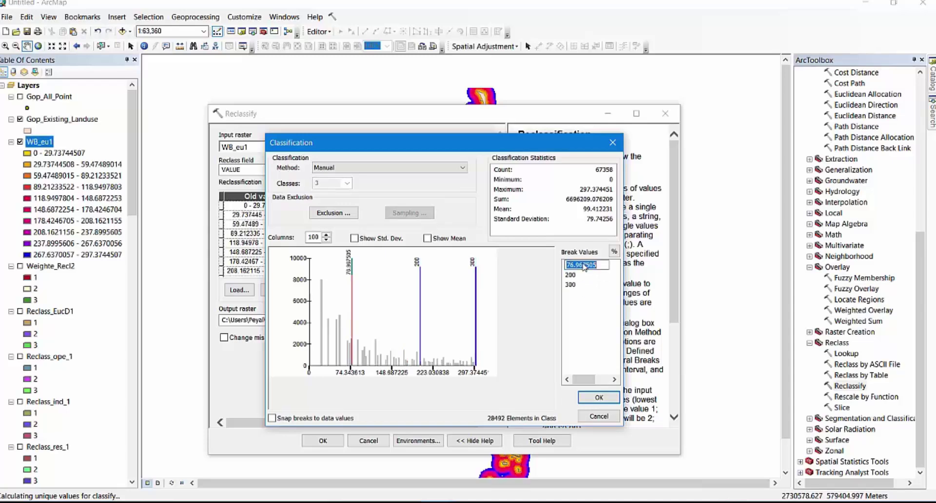
text(100)
click(608, 401)
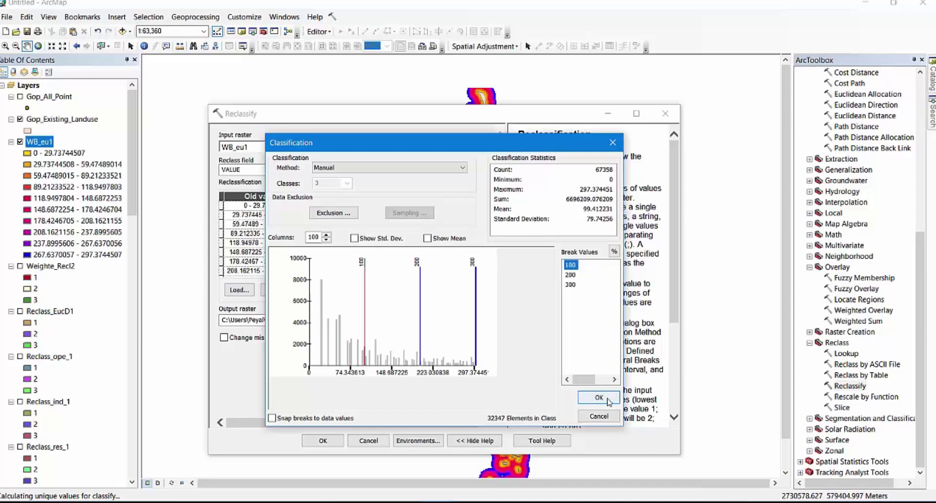
click(599, 397)
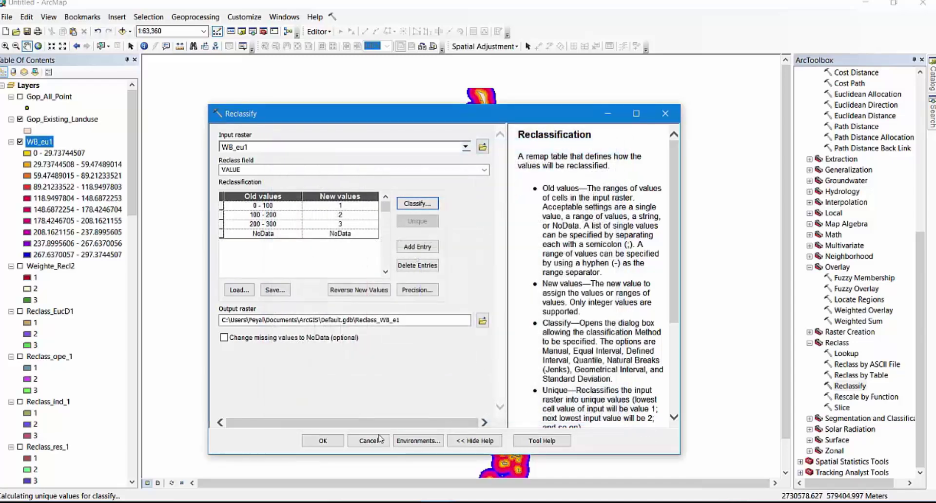
Step: Run Reclassify to create Reclass_WB_e1 and close the completion message
click(316, 443)
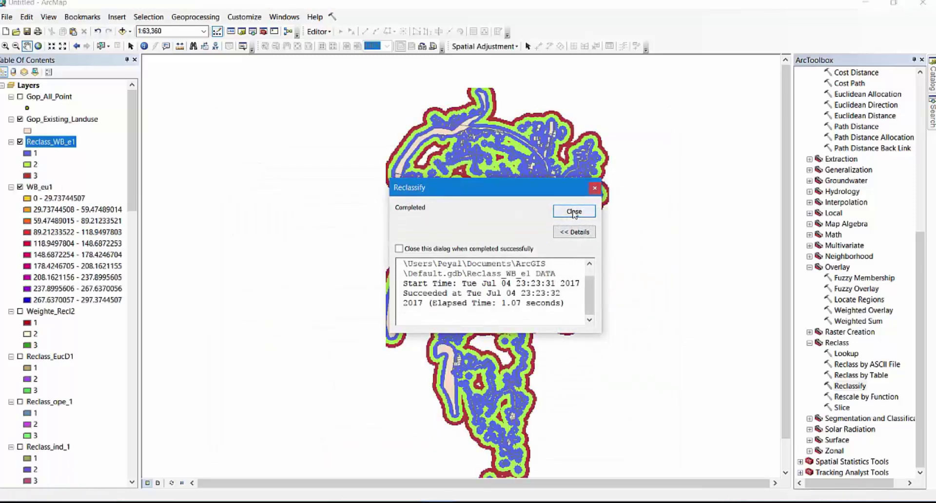
click(574, 211)
click(20, 187)
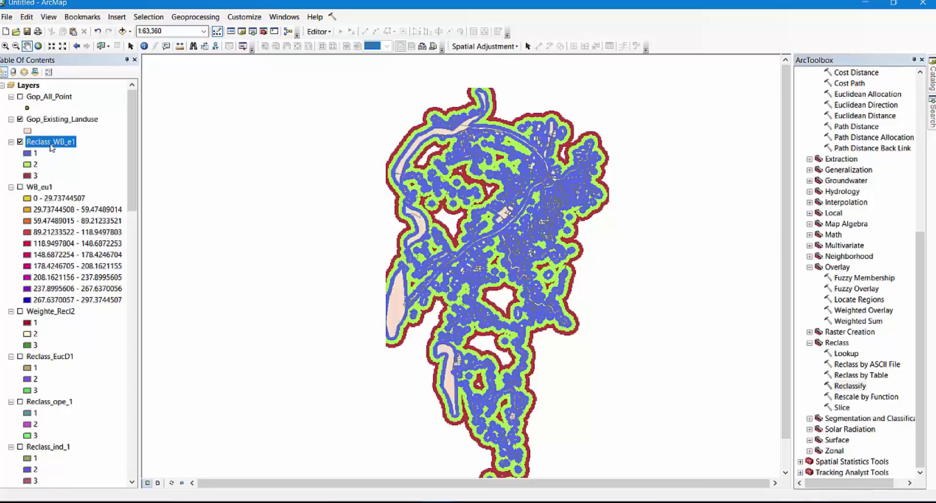
Step: Turn off Gop_Existing_Landuse and Reclass_WB_e1 so no layers are displayed
scroll(453, 225, down, 1)
scroll(452, 226, down, 3)
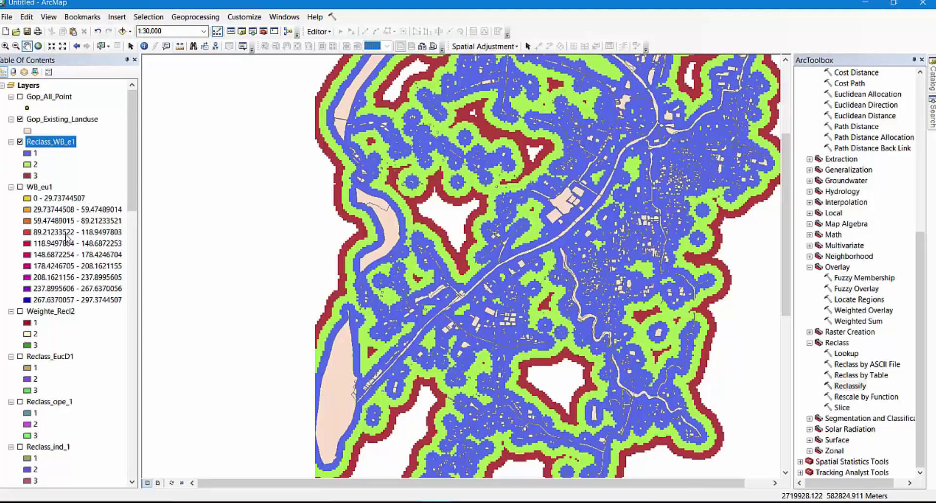
click(20, 120)
scroll(550, 263, up, 4)
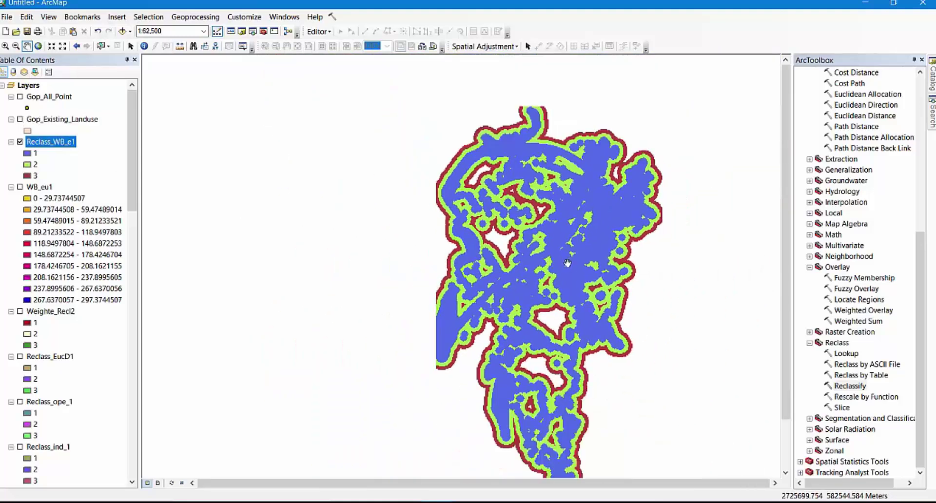
scroll(566, 268, down, 1)
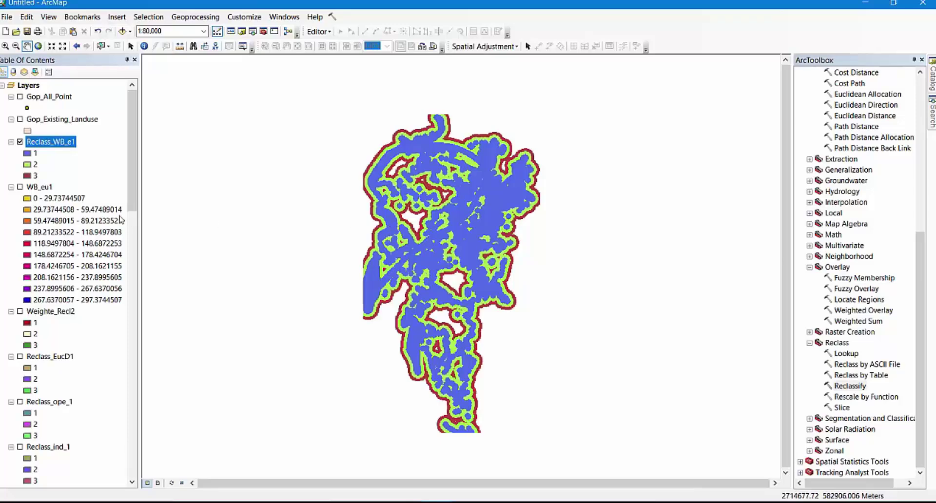
click(20, 142)
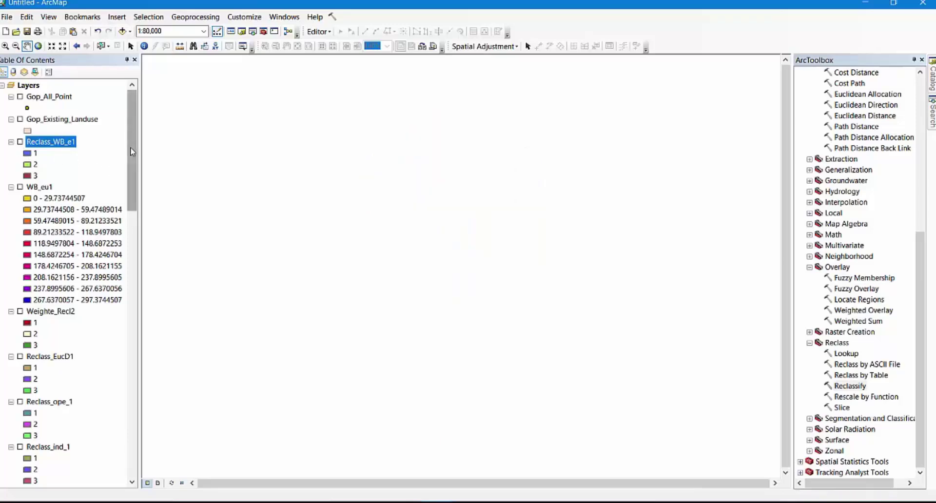
Step: Turn on Reclass_EucD1, Reclass_ope_1, Reclass_ind_1, Reclass_res_1 and Reclass_tra_1
drag(134, 148, 137, 208)
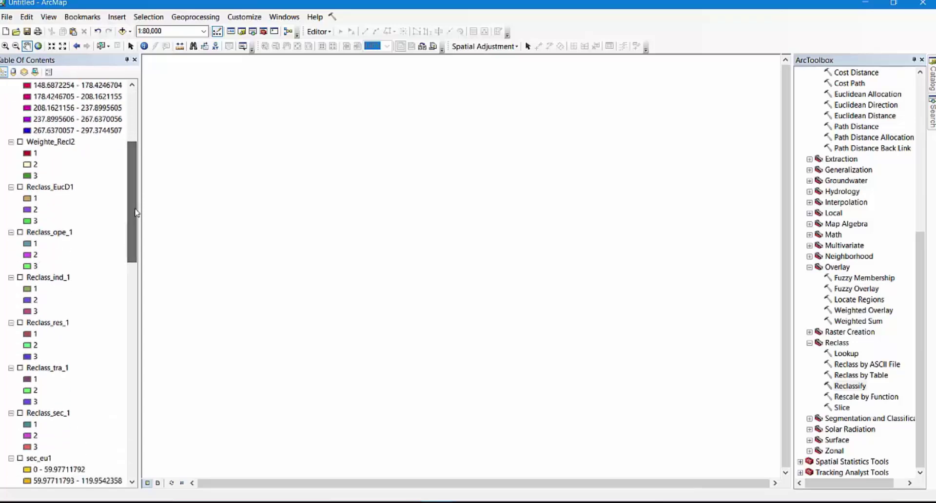
click(20, 187)
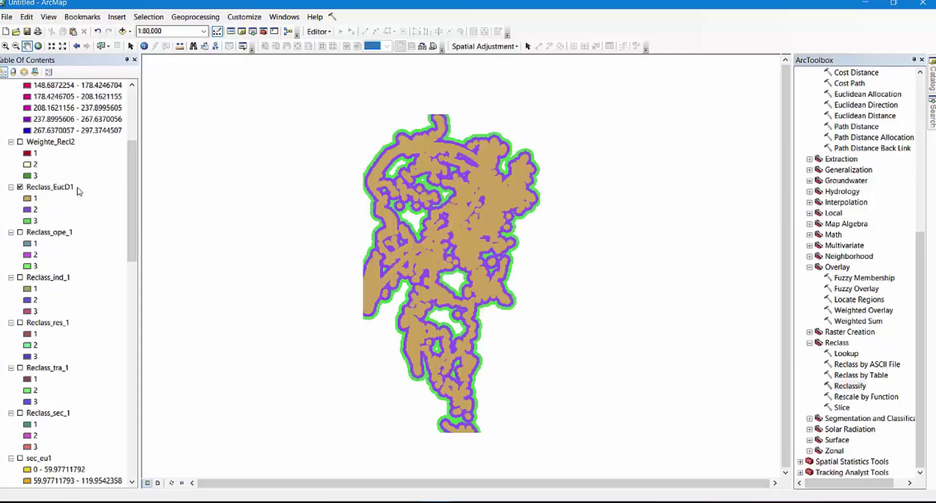
click(20, 233)
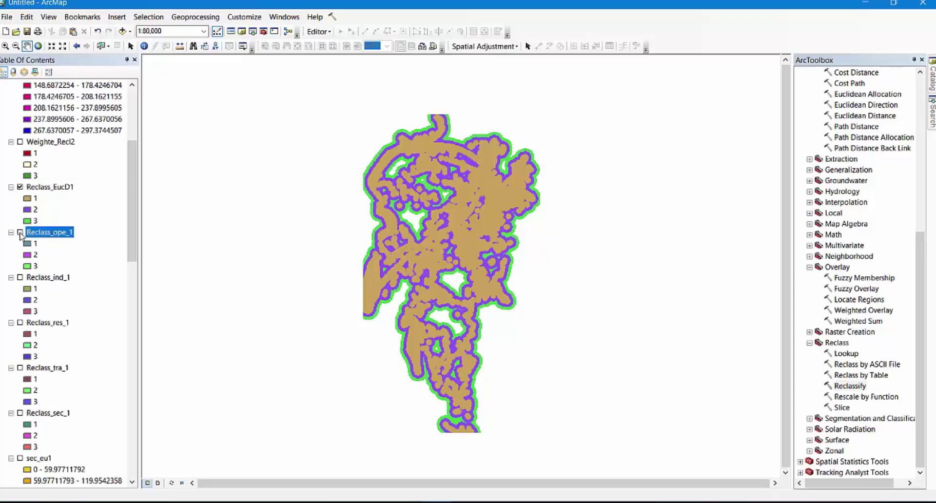
click(20, 278)
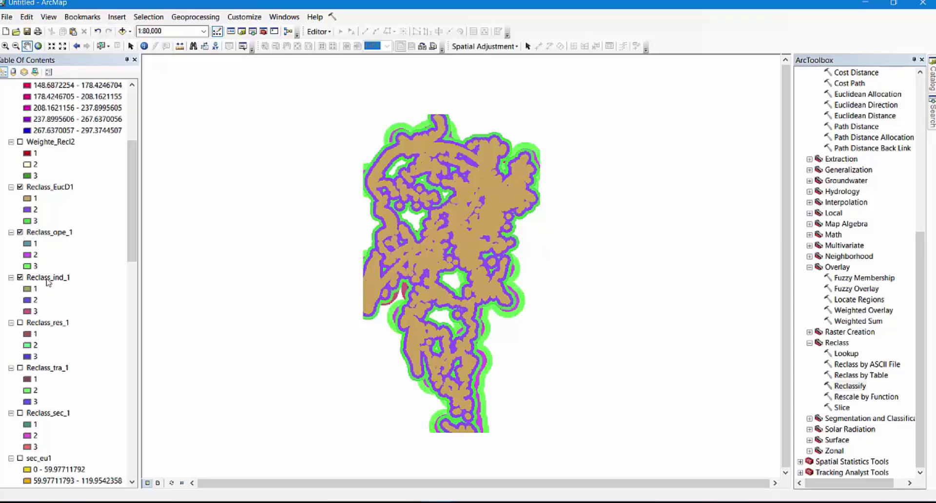
click(47, 323)
click(20, 322)
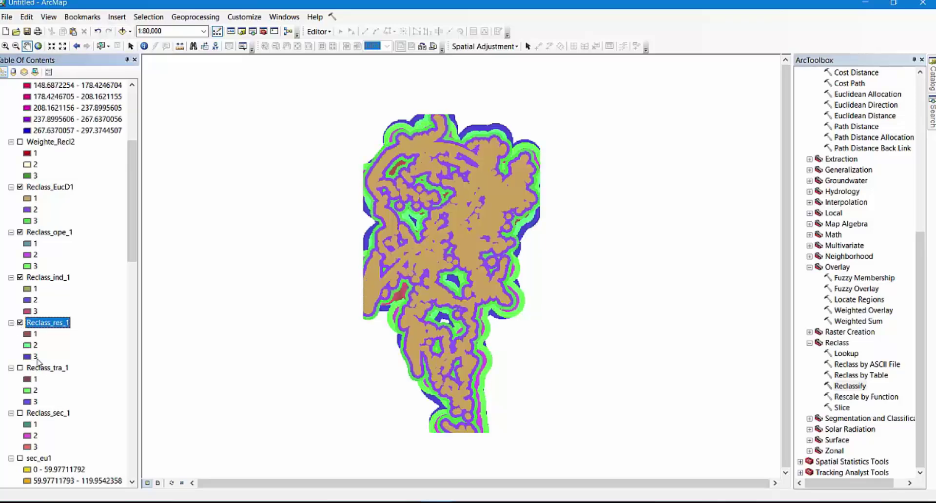
click(47, 368)
click(20, 368)
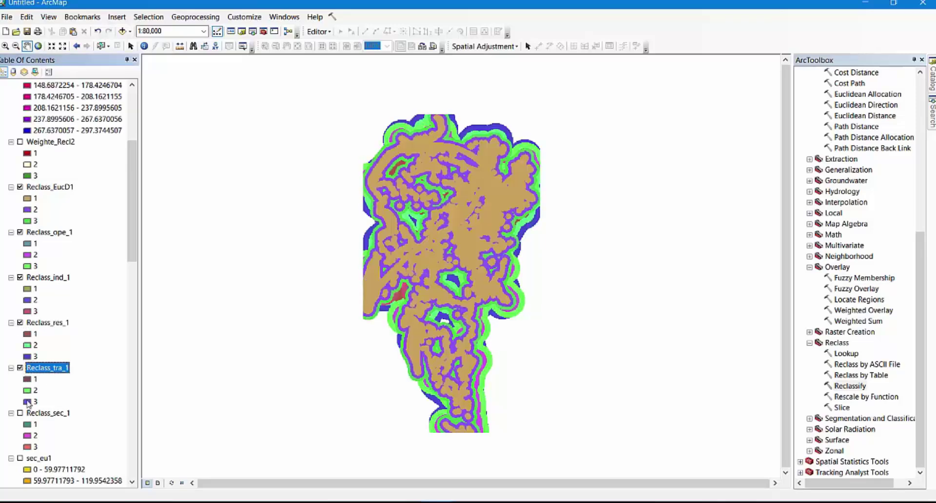
Step: Turn Reclass_EucD1 back off so Reclass_ope_1 shows on top
scroll(74, 373, down, 2)
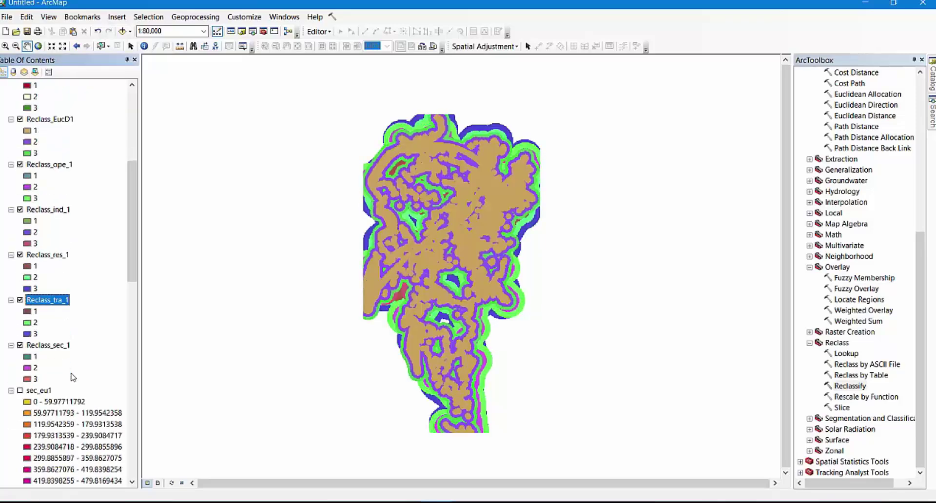
scroll(48, 350, up, 3)
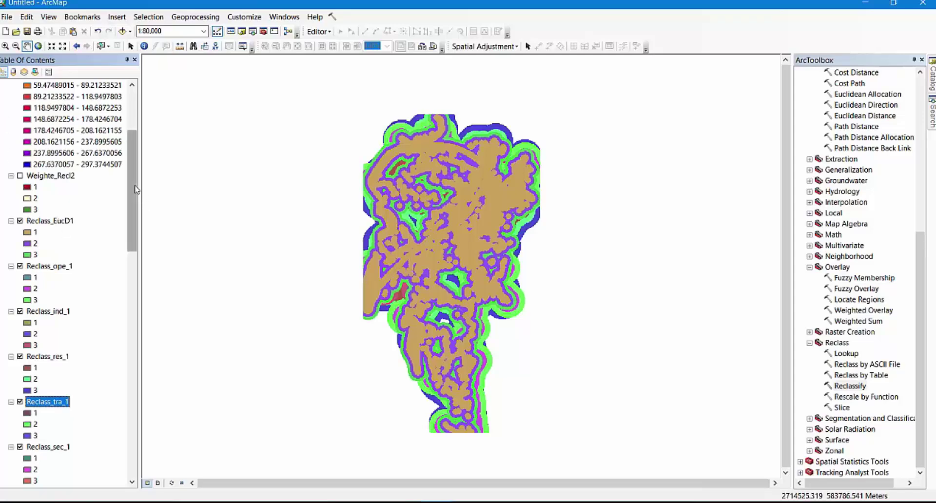
drag(133, 195, 180, 140)
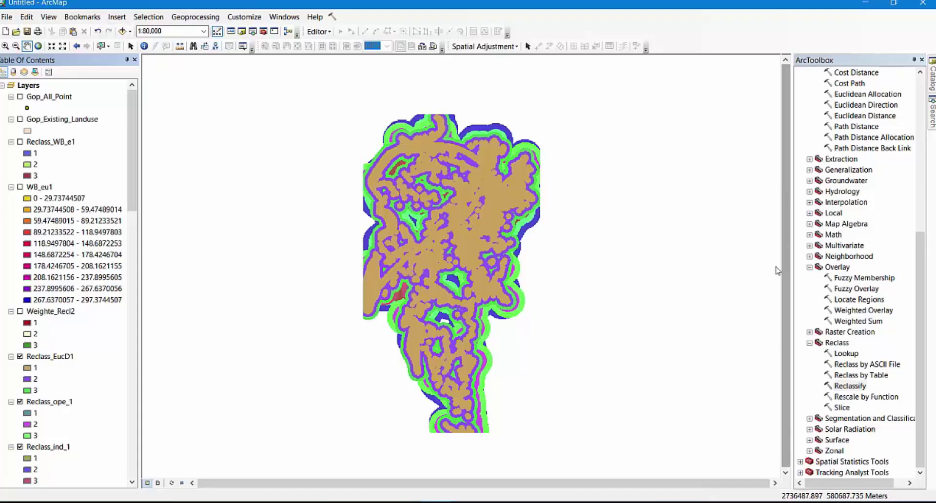
click(20, 356)
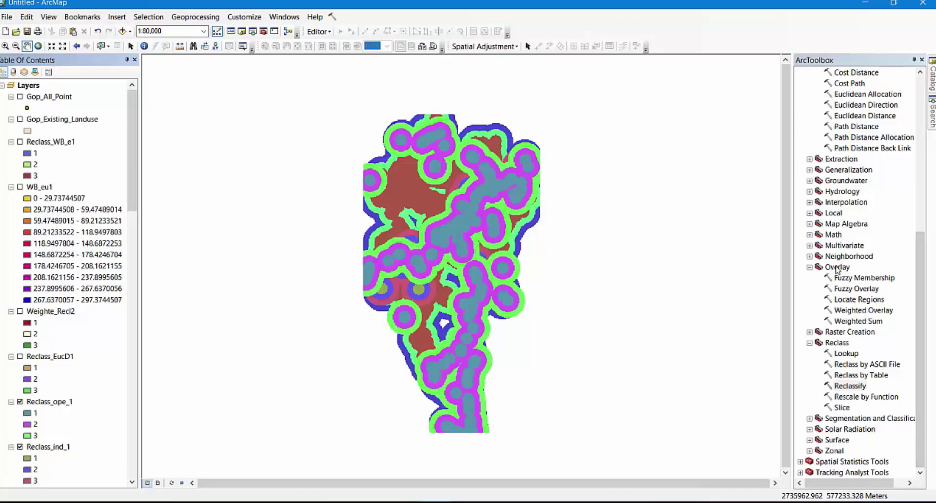
Step: Launch Weighted Overlay from Spatial Analyst Tools > Overlay in ArcToolbox
scroll(838, 266, up, 7)
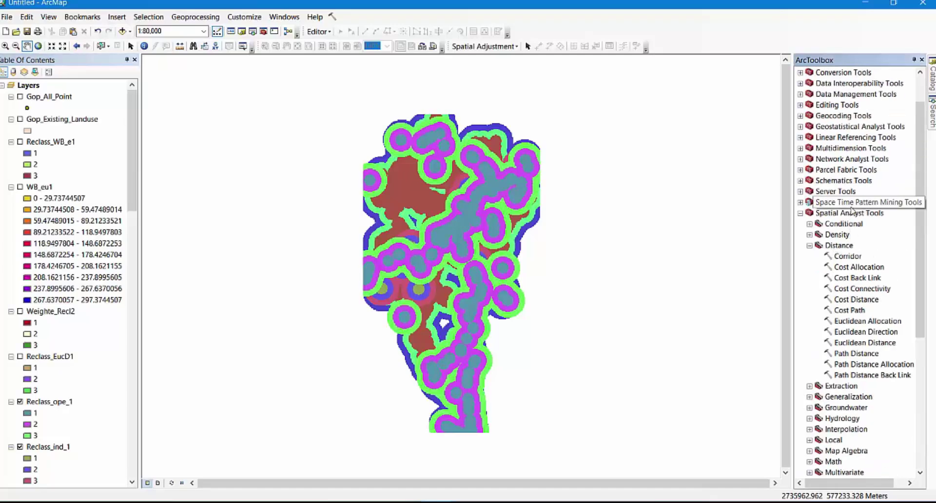
click(853, 213)
scroll(859, 244, down, 4)
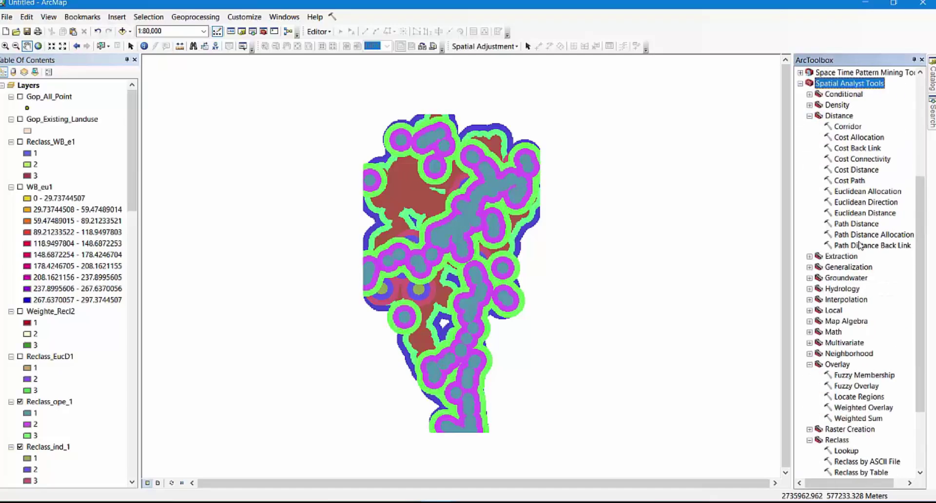
click(839, 366)
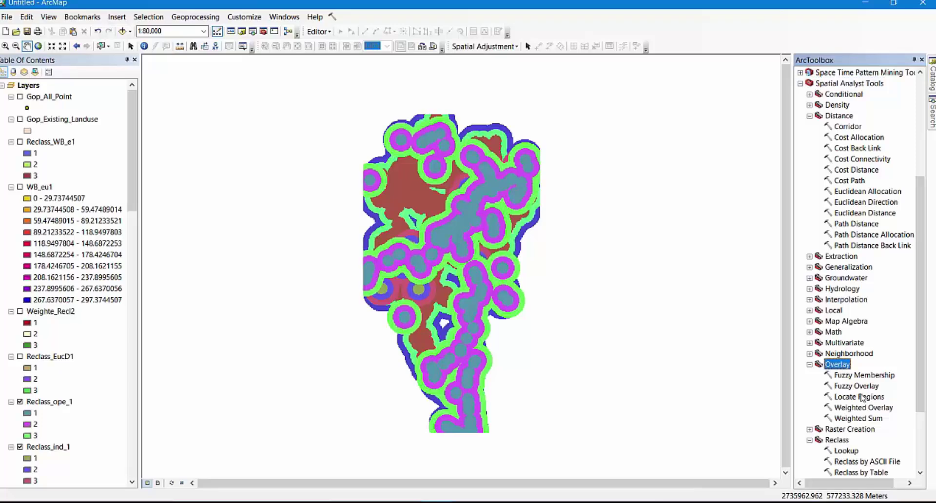
scroll(863, 399, down, 2)
double_click(863, 343)
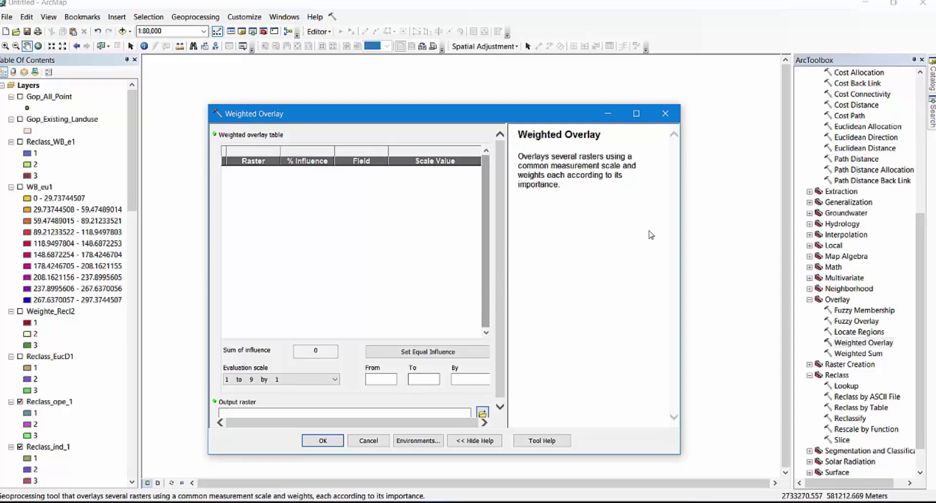
Step: Maximize the Weighted Overlay window and add Reclass_EucD1 to the overlay table
click(636, 113)
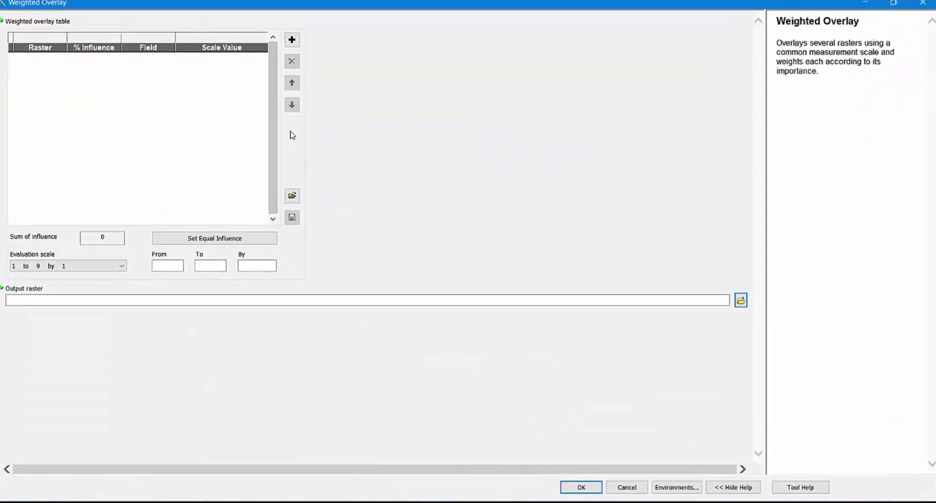
click(294, 42)
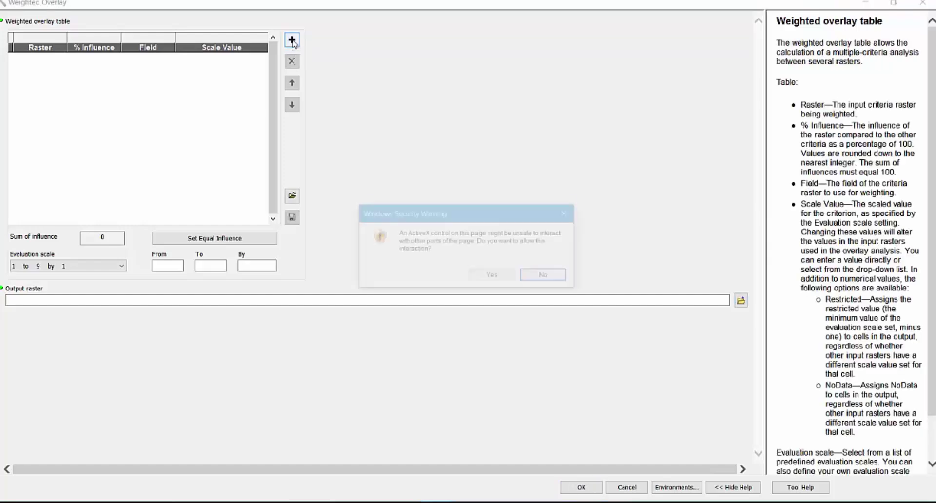
click(497, 274)
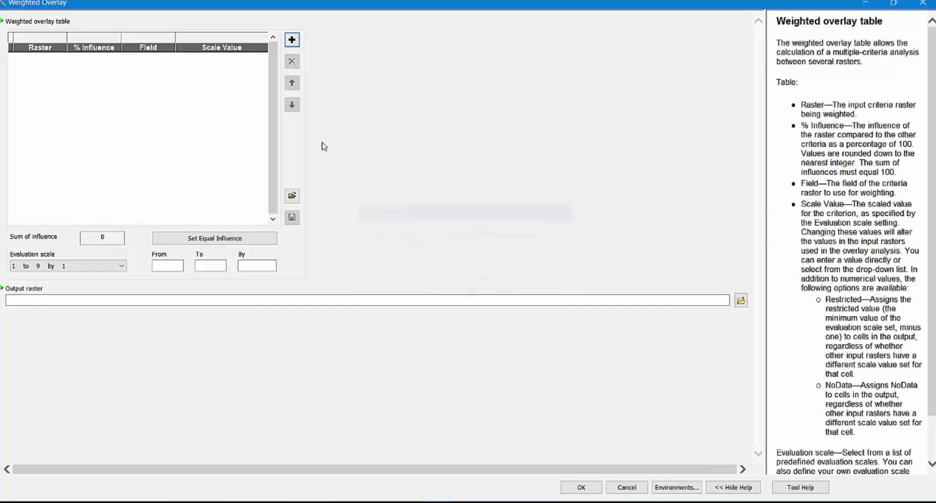
click(293, 40)
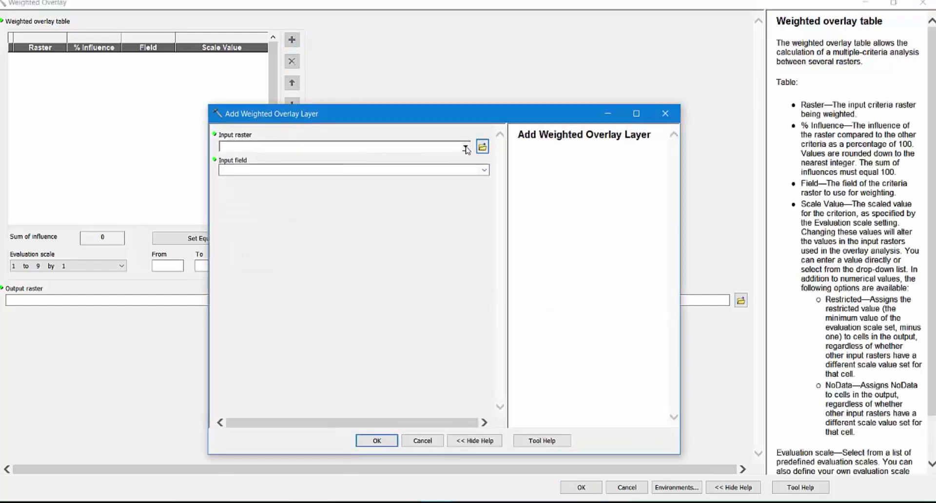
click(465, 146)
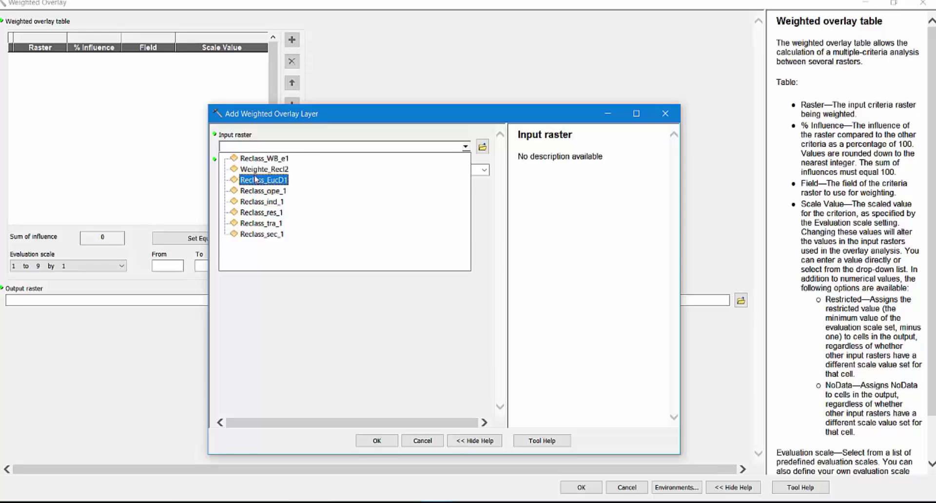
click(280, 179)
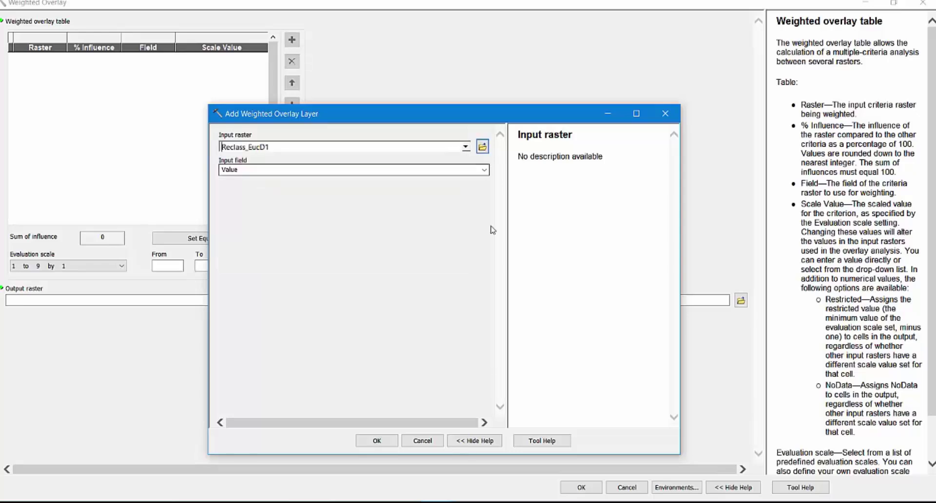
click(378, 441)
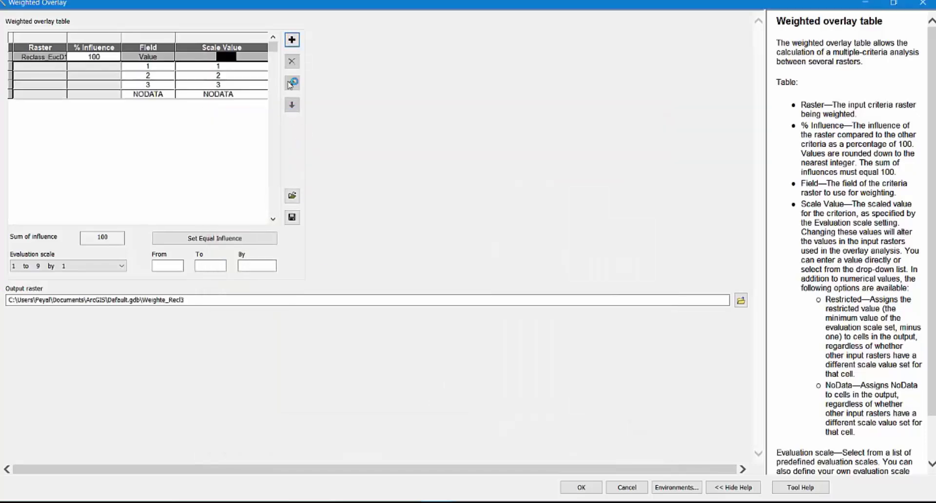
Step: Add Reclass_sec_1, Reclass_tra_1 and Reclass_ope_1 as further overlay rasters
click(291, 40)
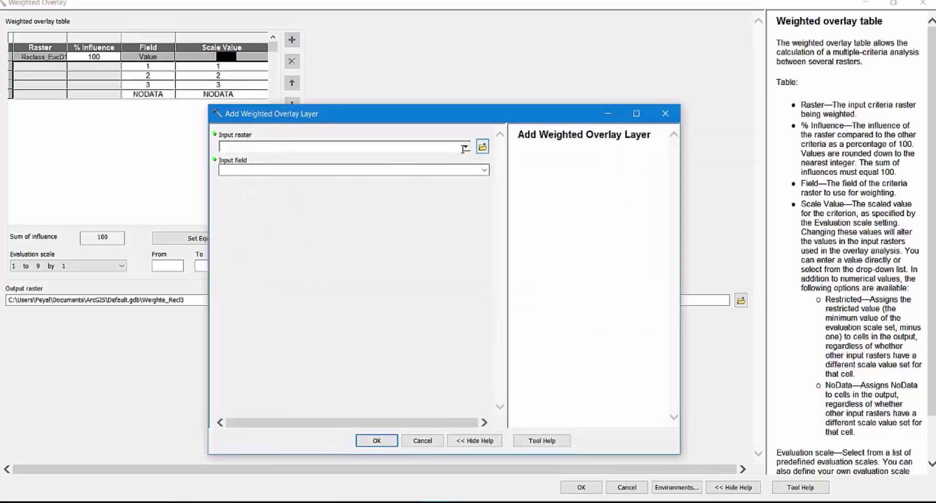
click(465, 147)
click(471, 309)
click(465, 147)
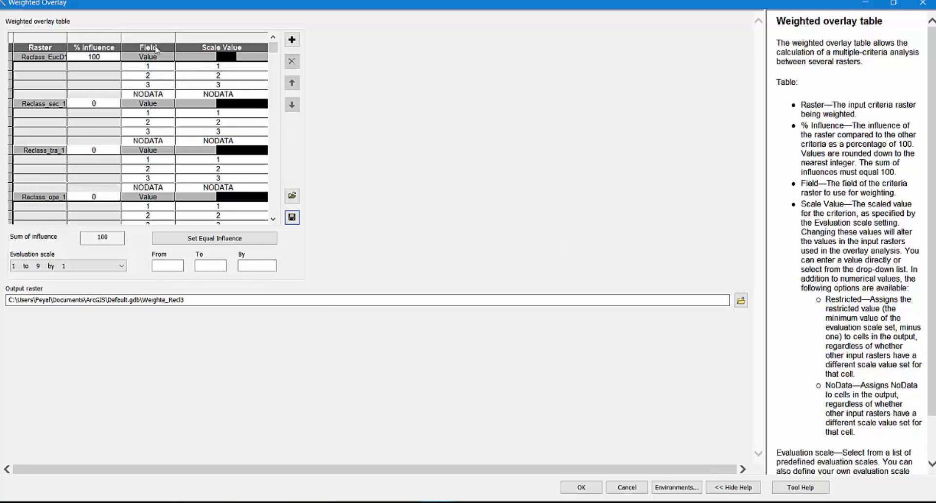
Step: Give all factor rasters equal influence of about 16% each
mouse_move(271, 51)
mouse_down()
mouse_move(273, 210)
mouse_move(276, 46)
mouse_up()
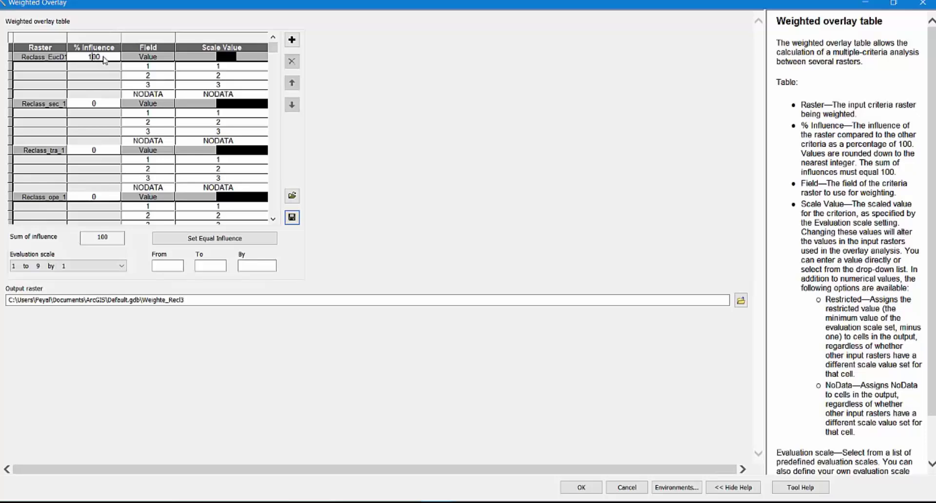
key(Delete)
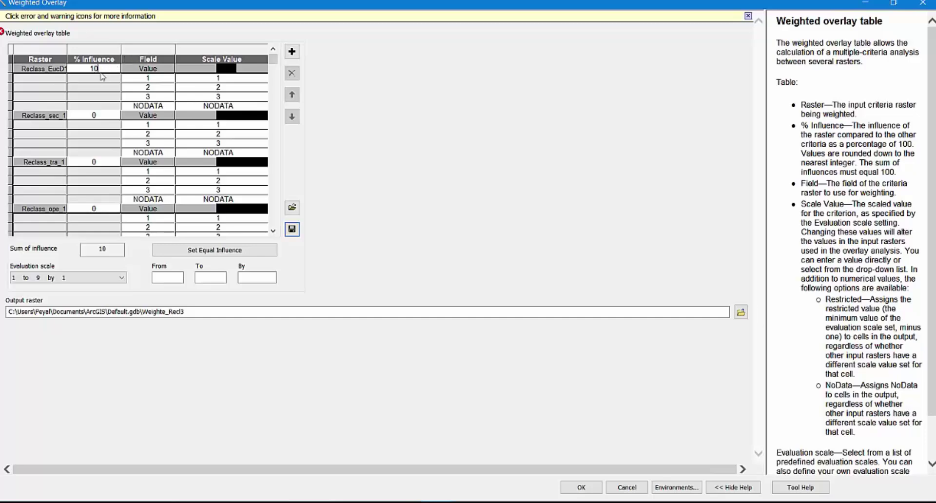
mouse_move(2, 35)
click(210, 251)
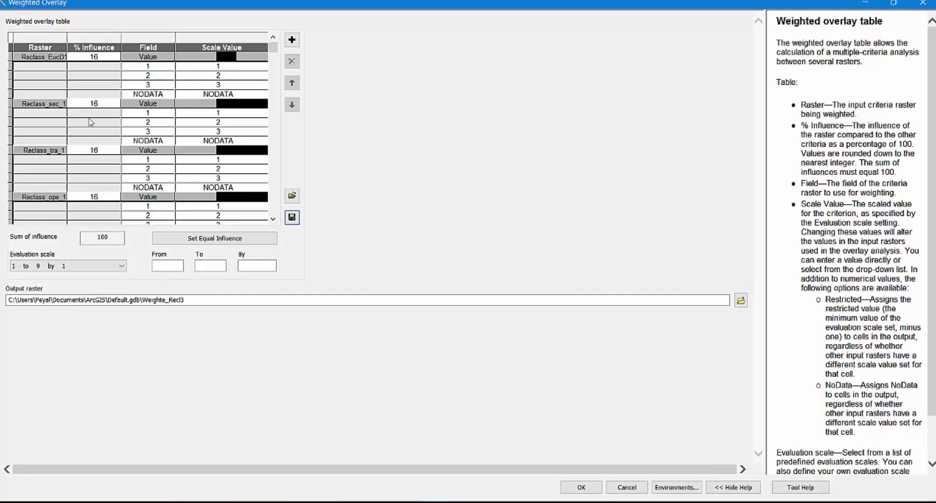
Step: Change Reclass_res_1's influence to 26 and Reclass_sec_1's to 6, keeping the total at 100
drag(273, 48, 283, 214)
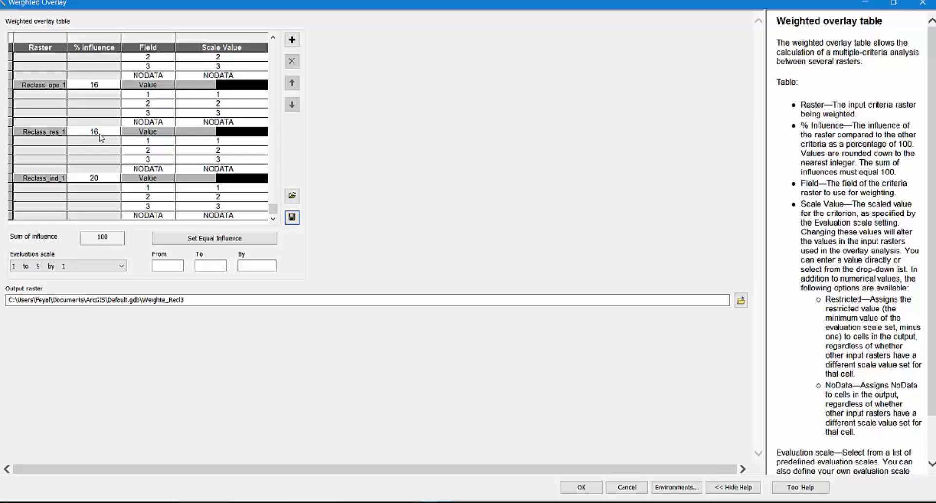
key(BackSpace)
text(2)
drag(273, 208, 273, 164)
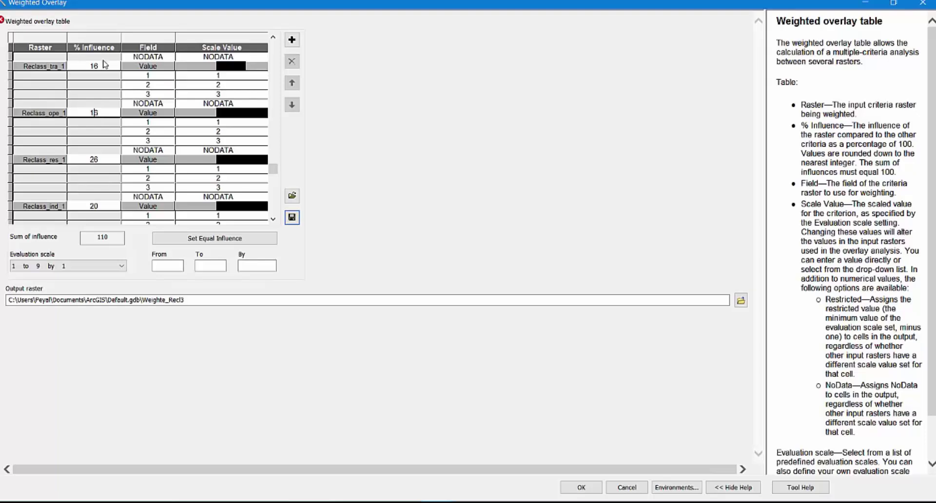
drag(273, 164, 274, 64)
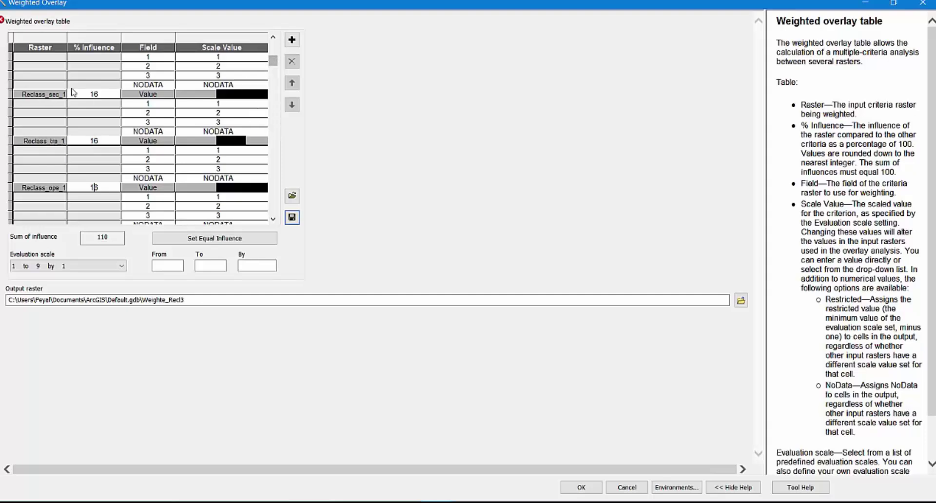
click(95, 95)
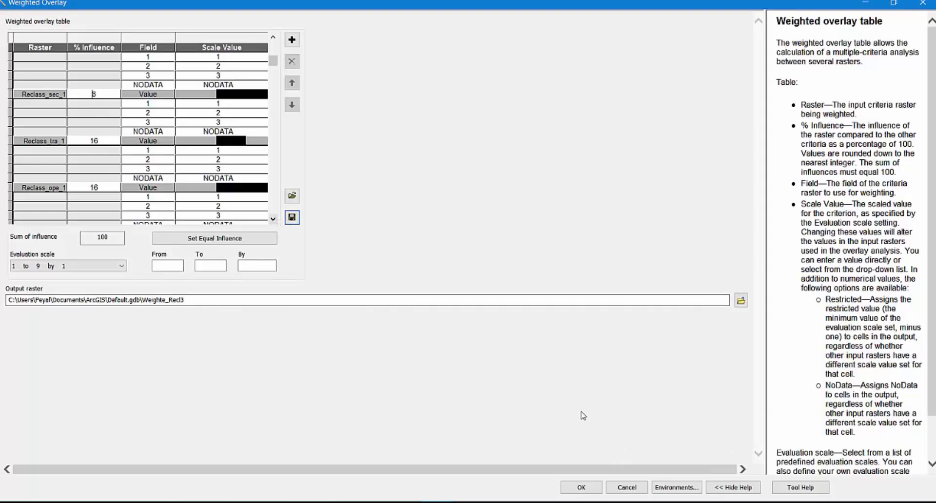
click(275, 40)
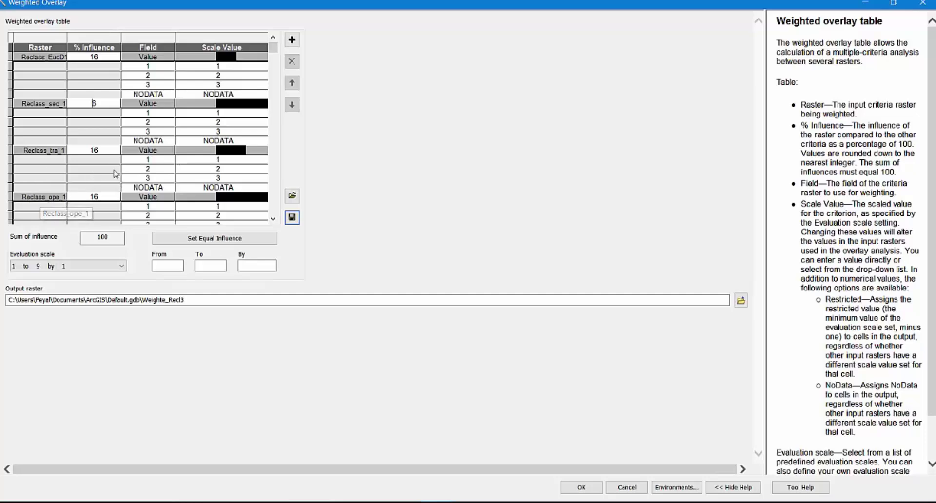
Step: Reverse Reclass_ind_1's scale (class 1 to 3, class 3 to 1) and run the overlay
drag(273, 52, 273, 209)
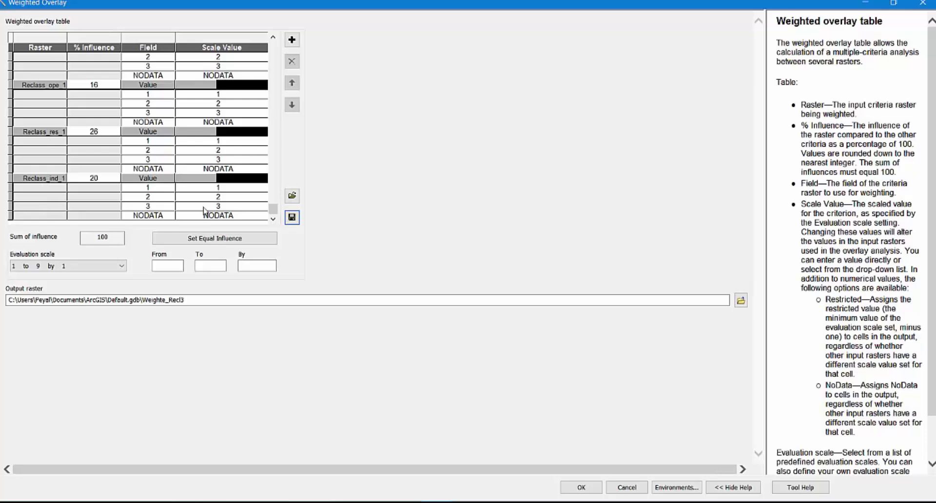
click(237, 182)
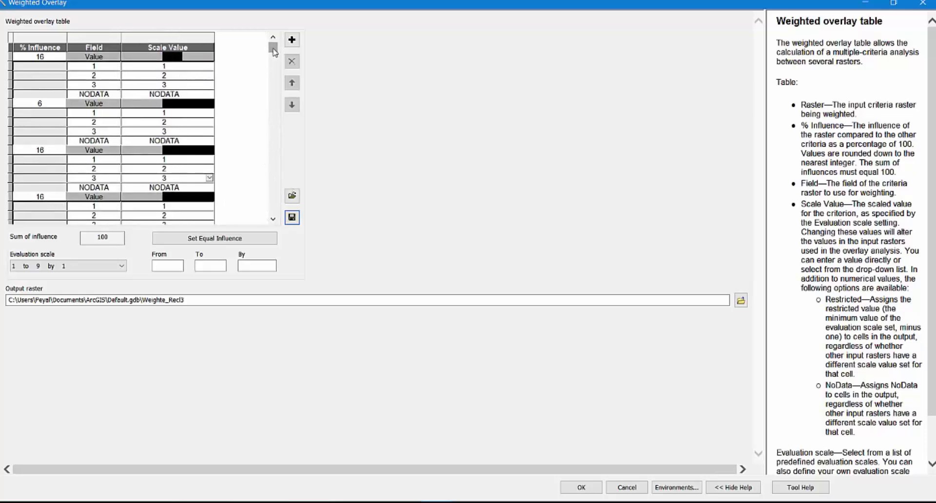
drag(274, 48, 273, 209)
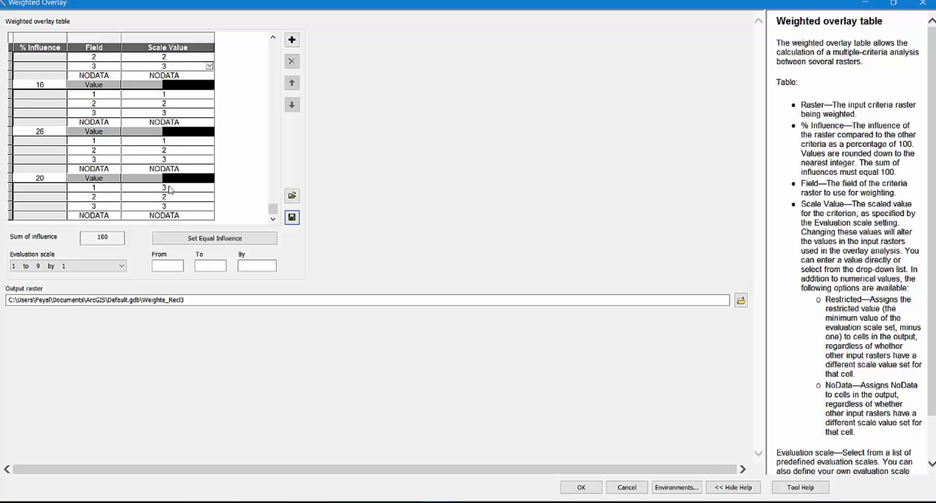
click(170, 206)
click(210, 206)
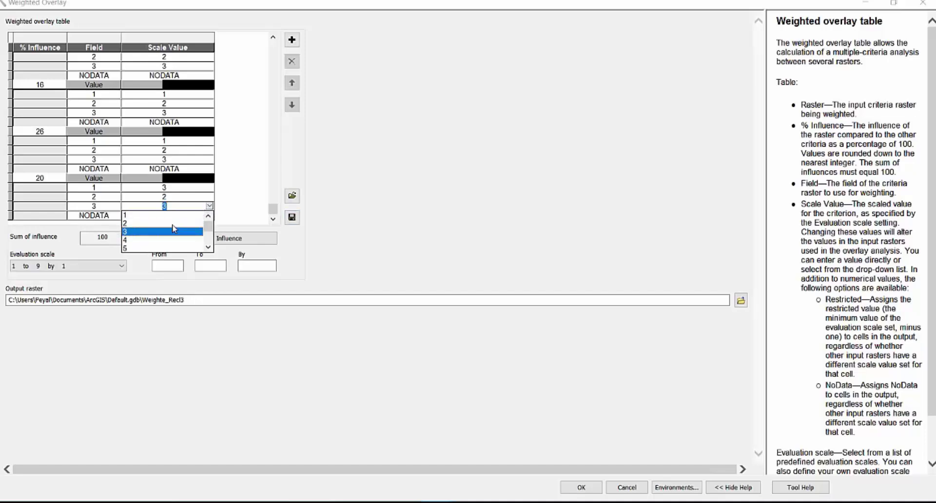
click(136, 215)
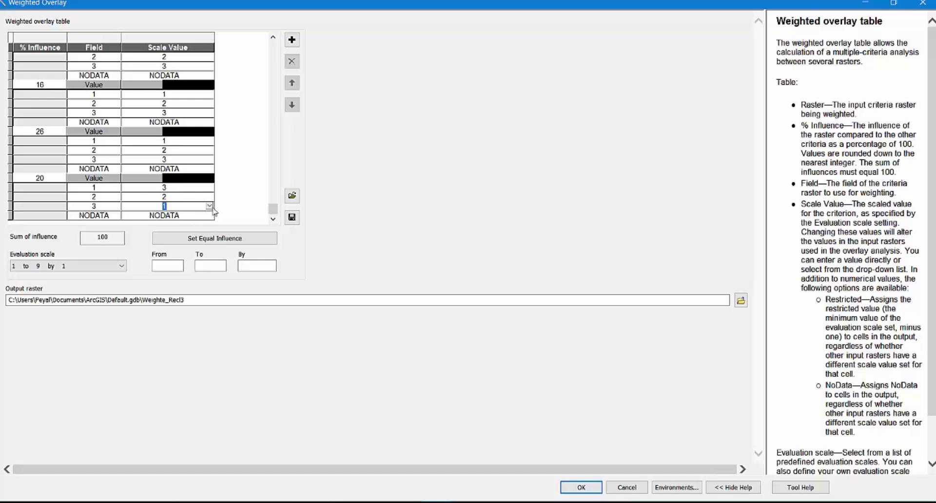
click(578, 487)
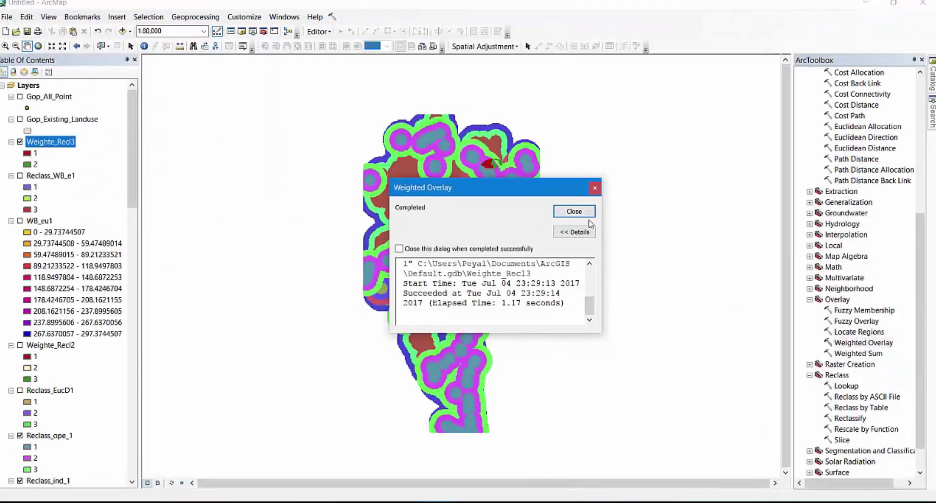
Step: Dismiss the completion message and hide Reclass_res_1, ind_1, ope_1, sec_1 and tra_1
click(573, 211)
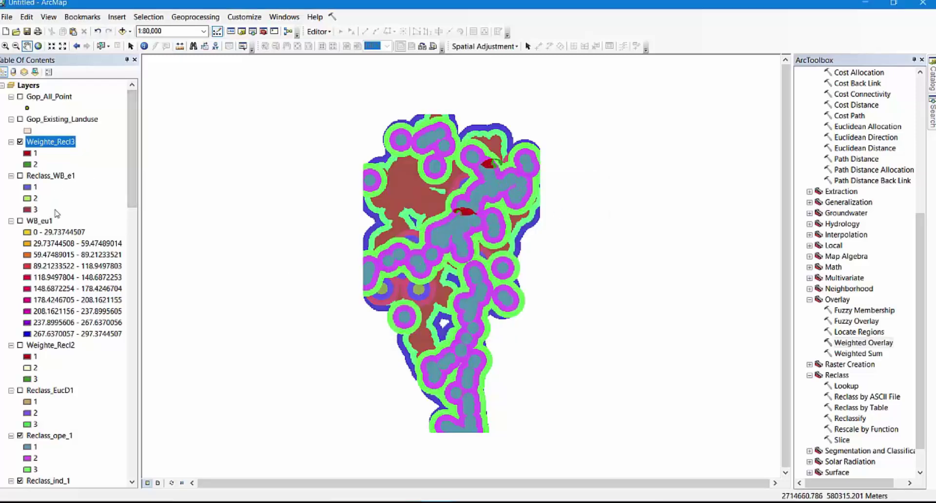
scroll(90, 209, down, 8)
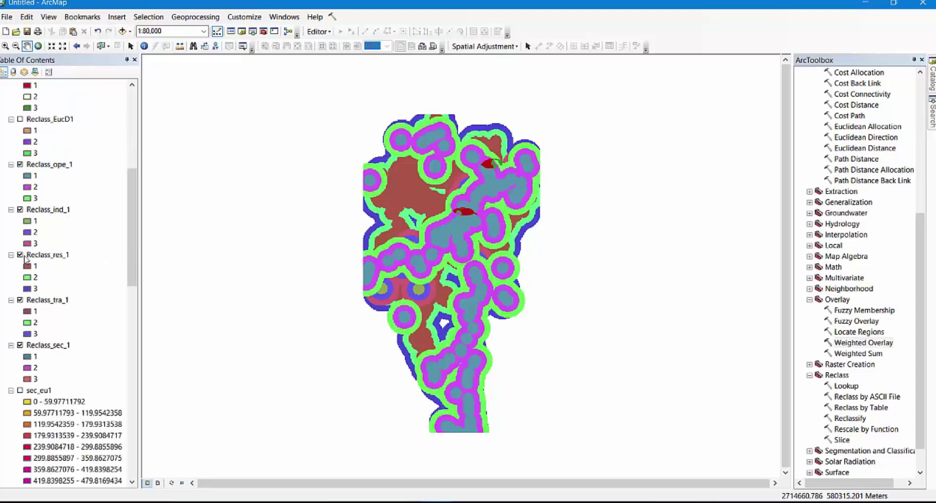
click(20, 255)
click(20, 209)
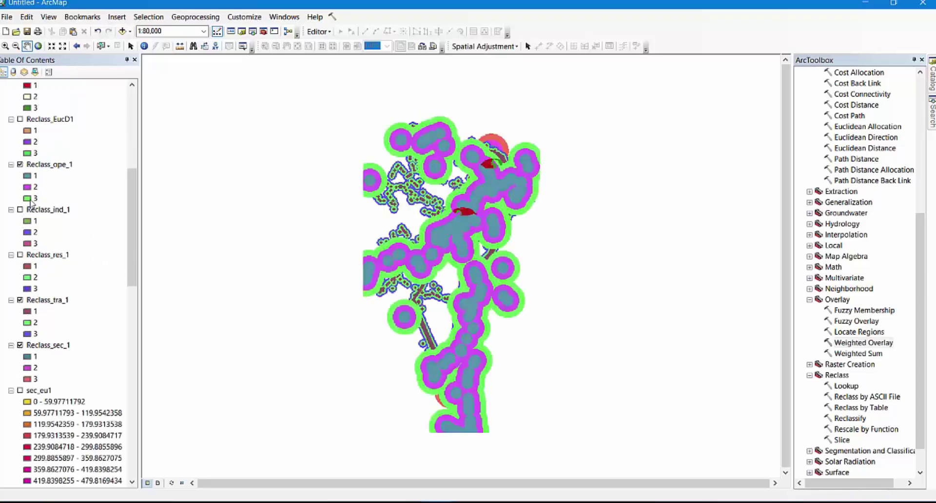
click(20, 165)
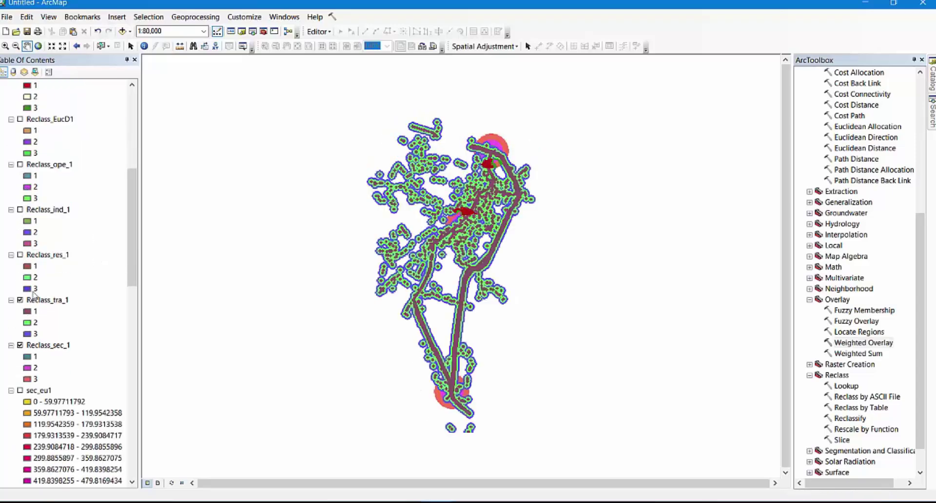
click(20, 345)
click(20, 301)
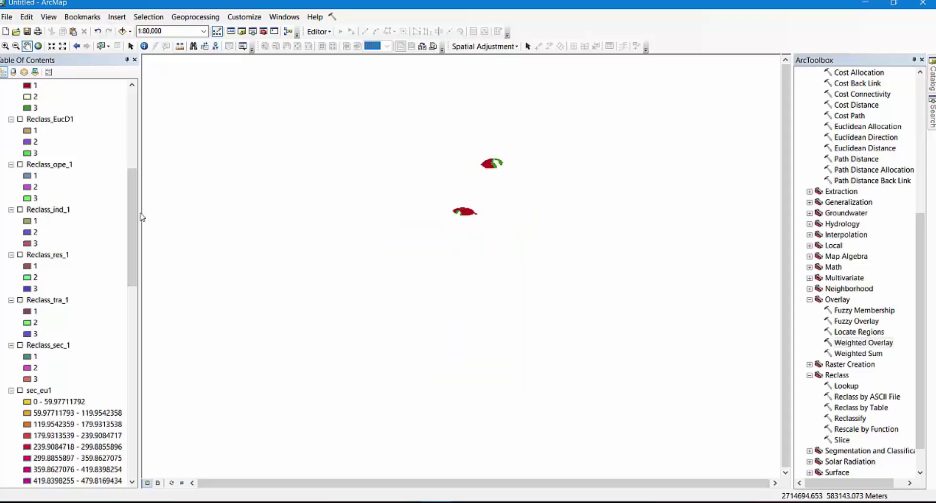
drag(131, 219, 165, 121)
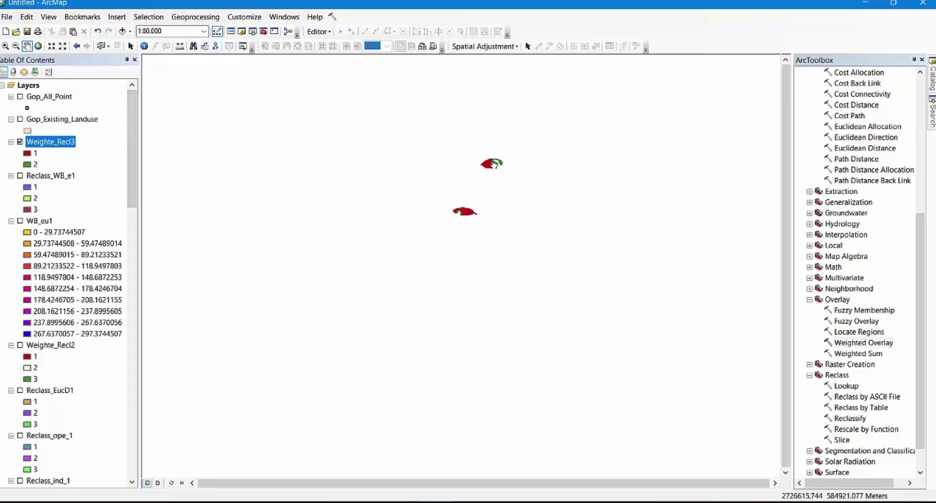
Step: Zoom to about 1:15,000 and pan so both Weighte_Recl3 zones are centred
scroll(492, 156, up, 2)
scroll(492, 156, up, 5)
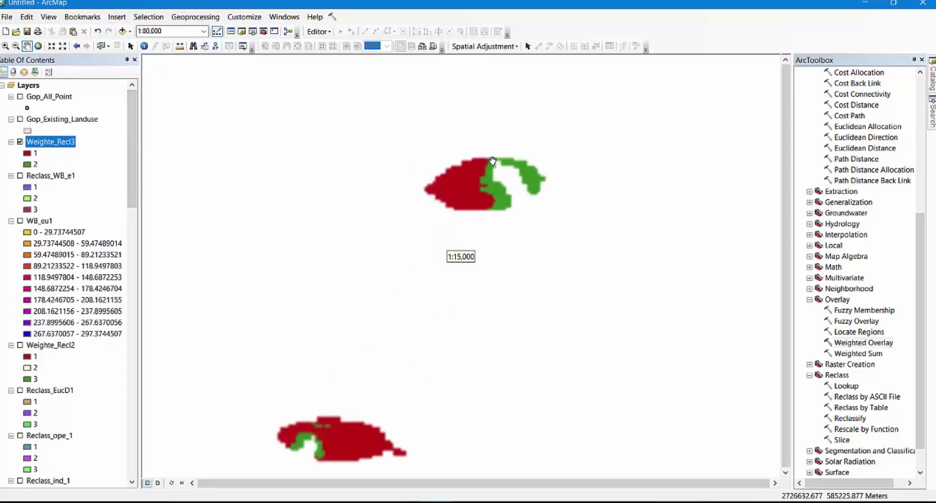
drag(453, 297, 505, 251)
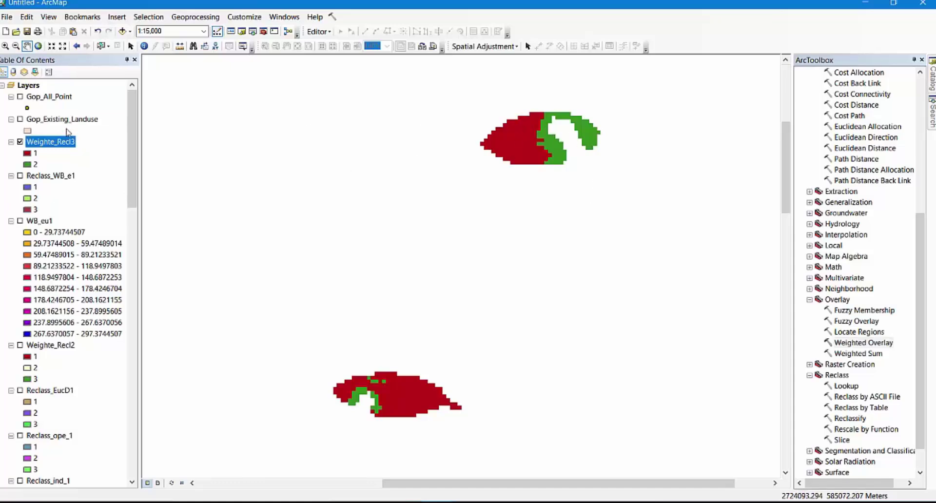
click(36, 153)
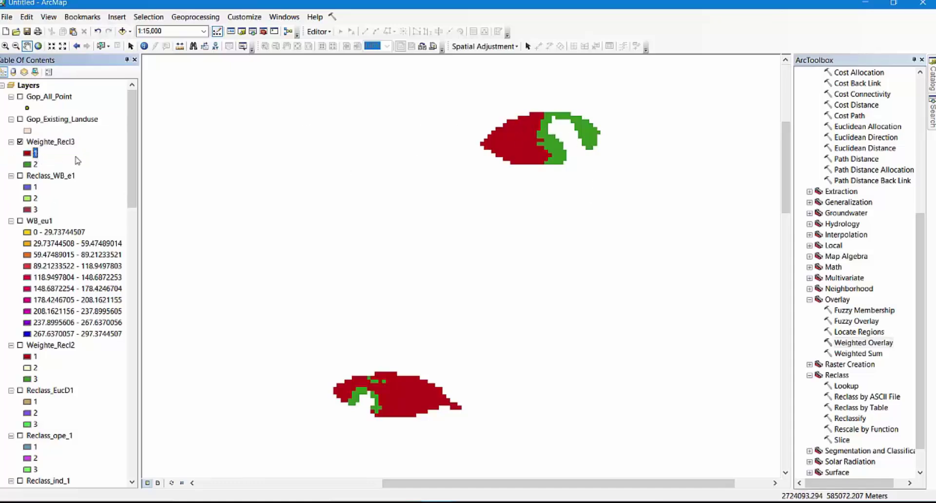